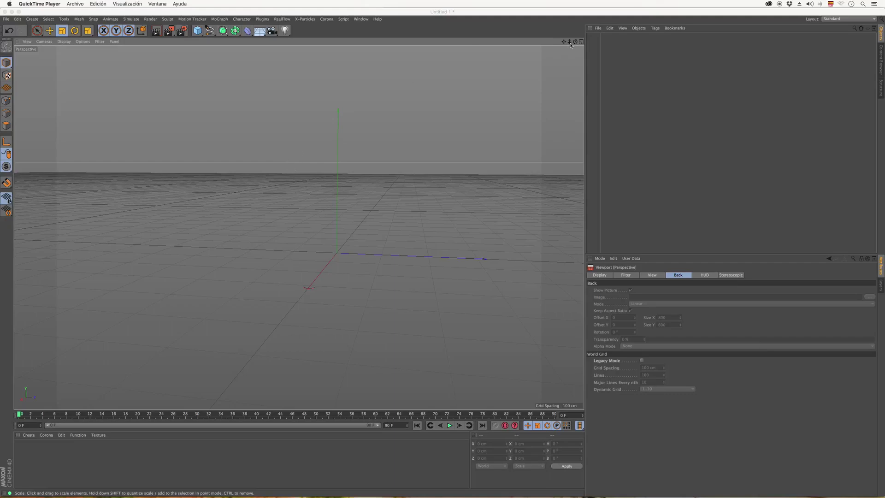
Step: Recentre the Perspective view, then show the Perspective, Top, Left and Front four-view layout
mouse_move(570, 42)
left_mouse_down()
mouse_move(556, 39)
mouse_move(587, 15)
left_mouse_up()
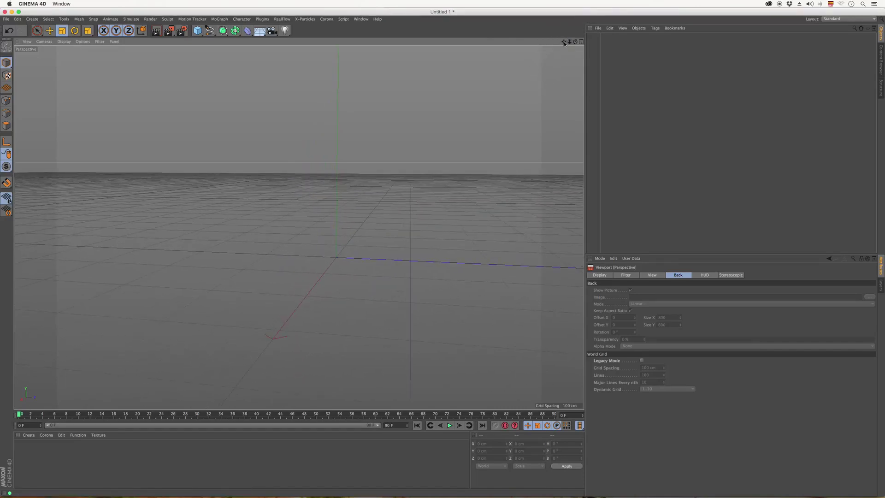
mouse_move(565, 43)
left_mouse_down()
mouse_move(601, 45)
mouse_move(572, 43)
left_mouse_up()
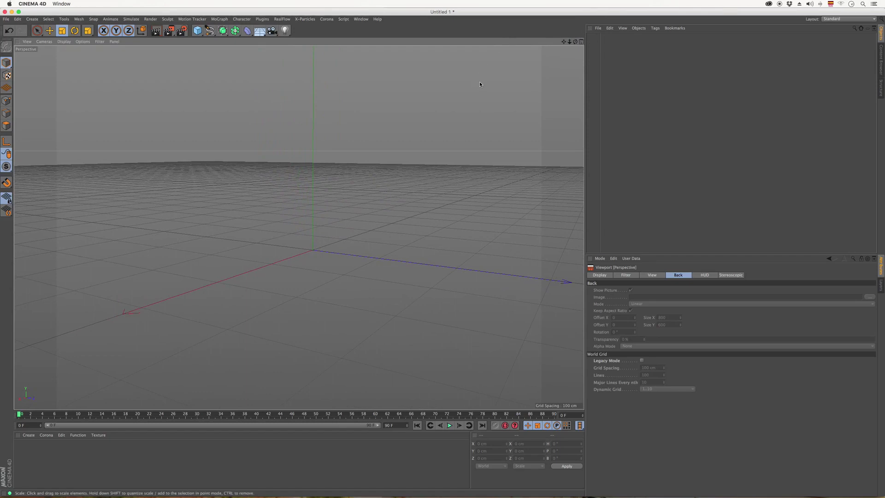
left_click(581, 43)
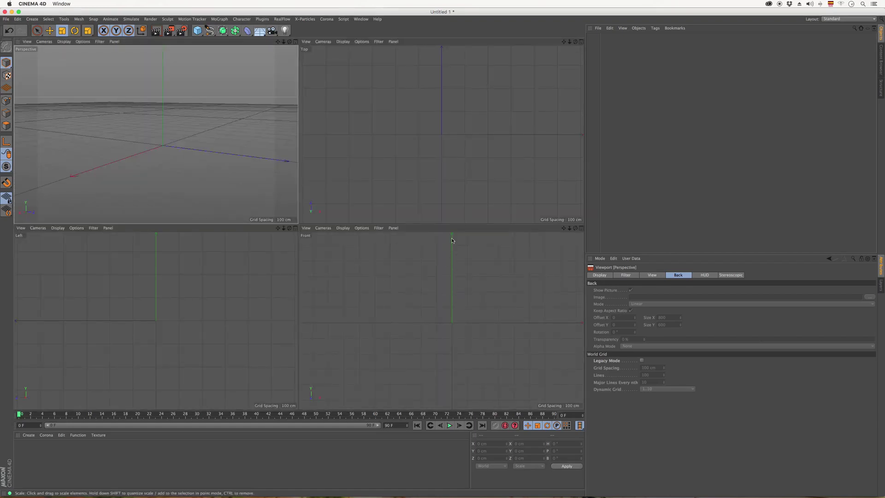
Step: Maximize the Front view and open its viewport configuration at the background (Back) settings
left_click(582, 228)
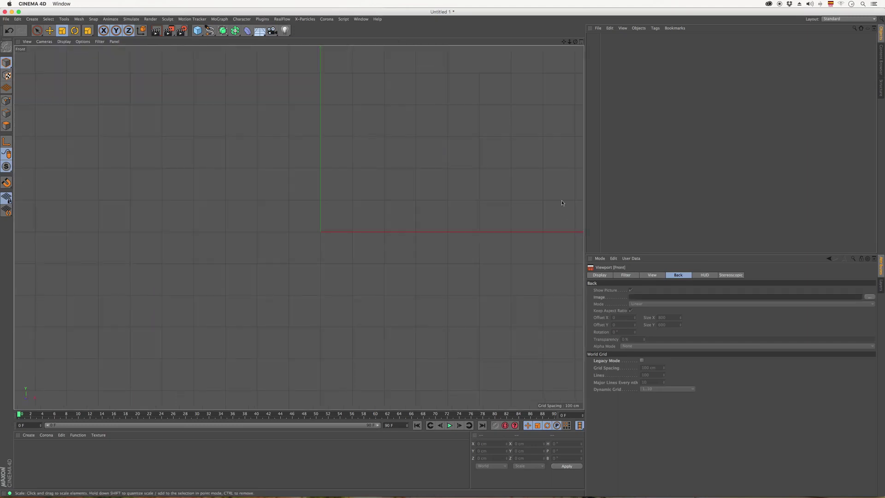
left_click(79, 41)
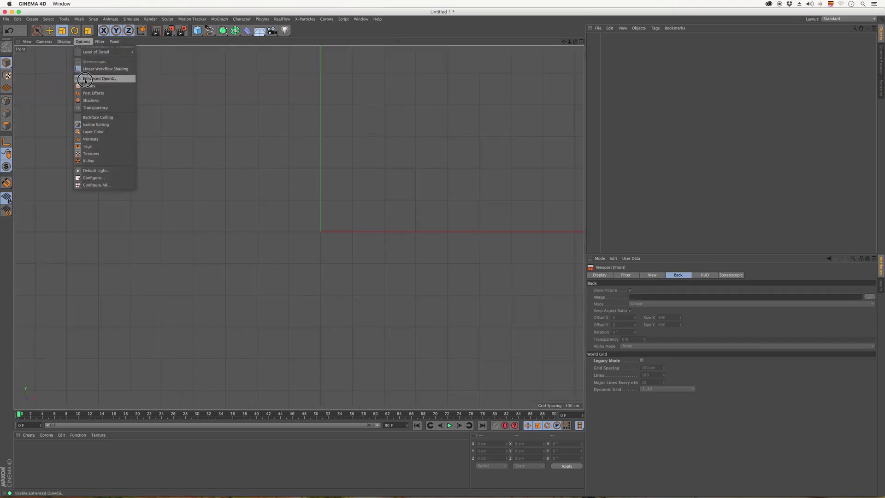
left_click(111, 178)
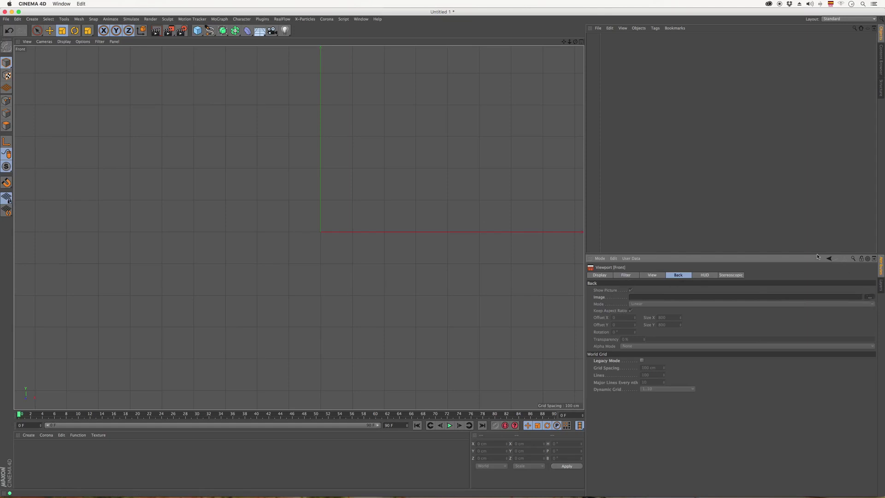
Step: Load the 7up lemonade bottle jpg from Recursos as the Front view background and frame it
left_click(870, 297)
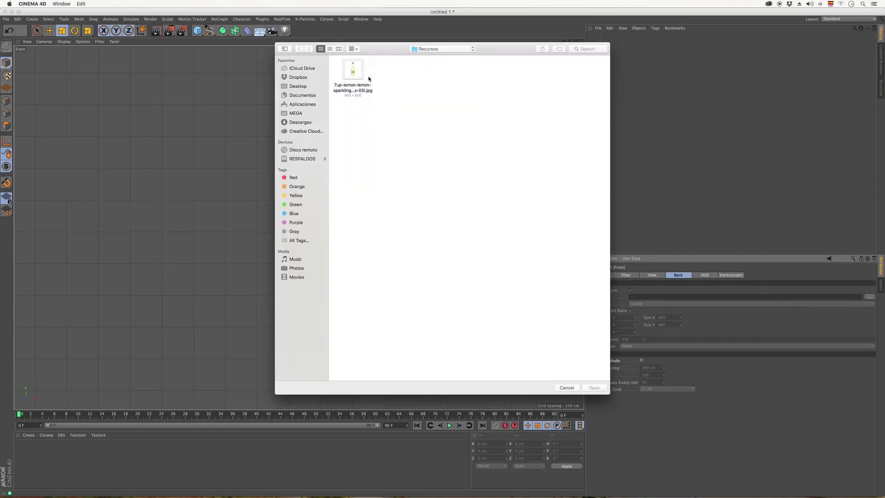
left_click(358, 73)
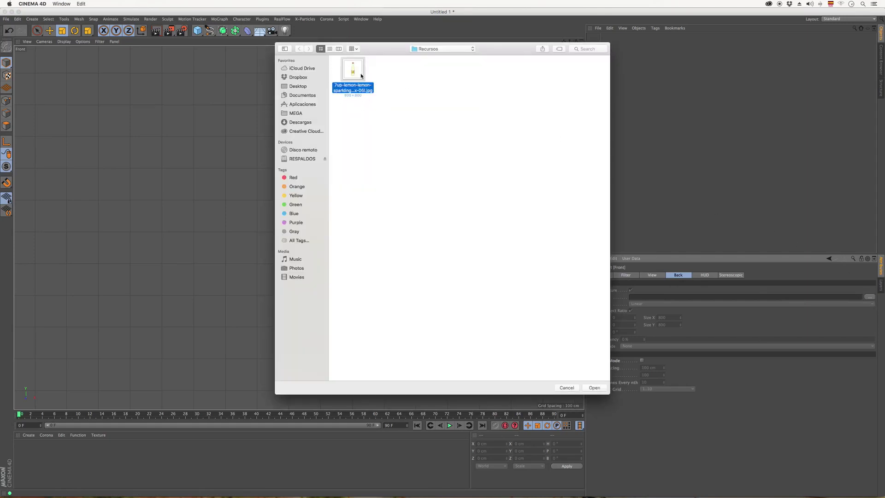
left_click(598, 388)
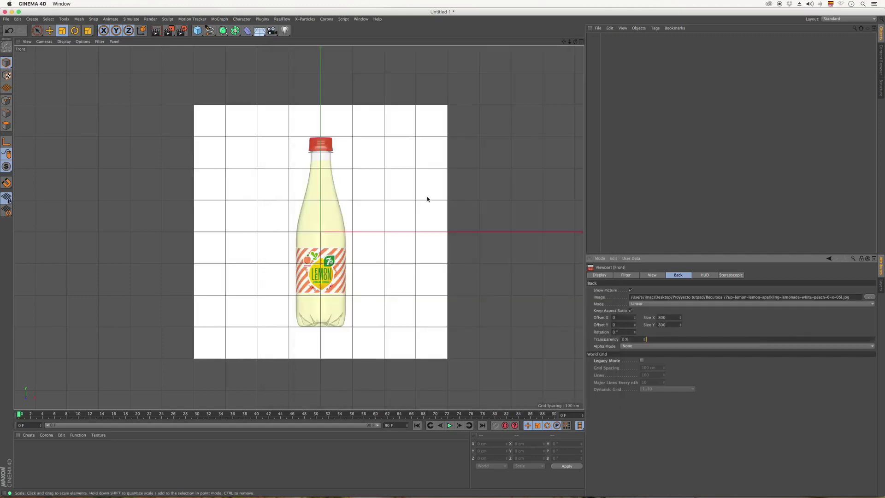
scroll(322, 231, "up", 2)
scroll(322, 230, "up", 2)
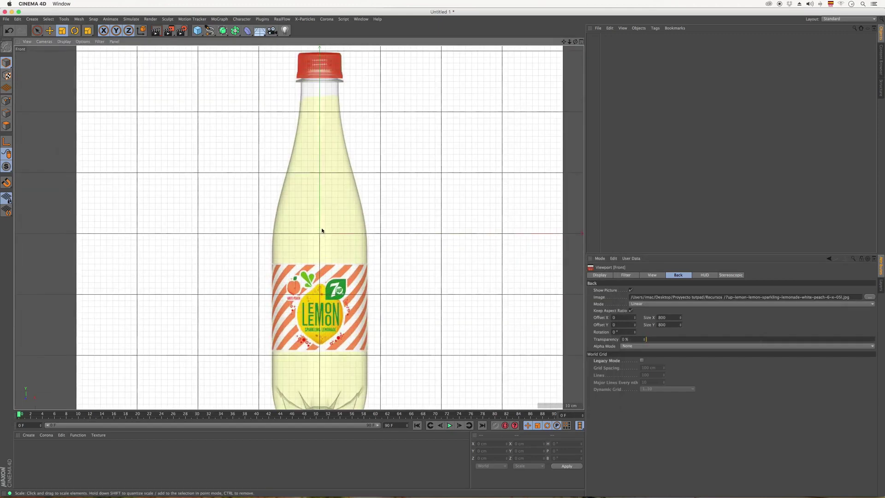
scroll(321, 230, "down", 1)
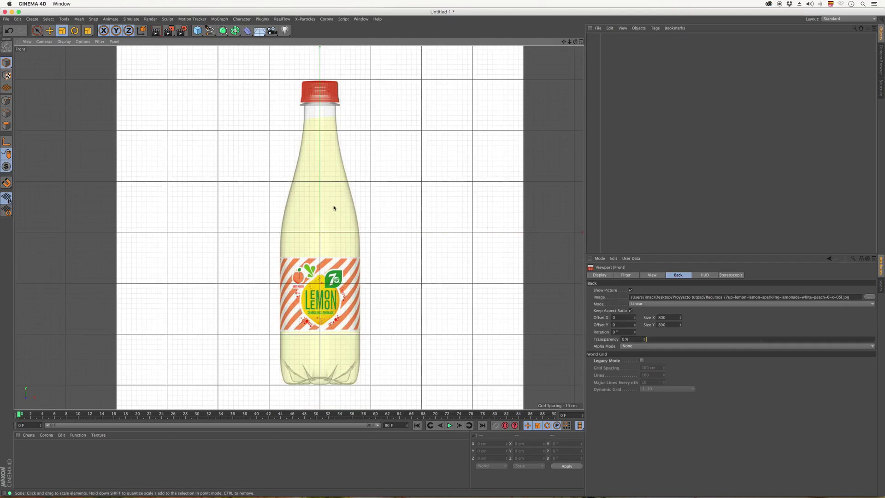
scroll(334, 208, "down", 3)
scroll(333, 216, "up", 4)
scroll(336, 224, "down", 2)
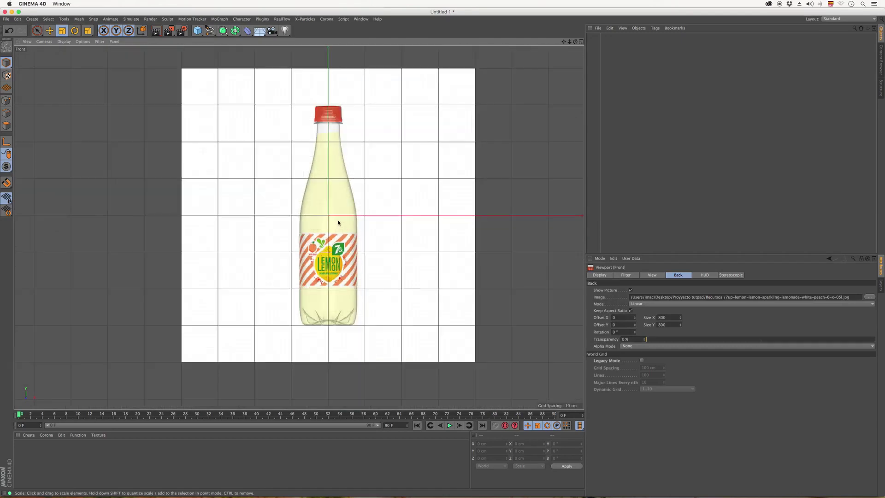
scroll(341, 220, "up", 1)
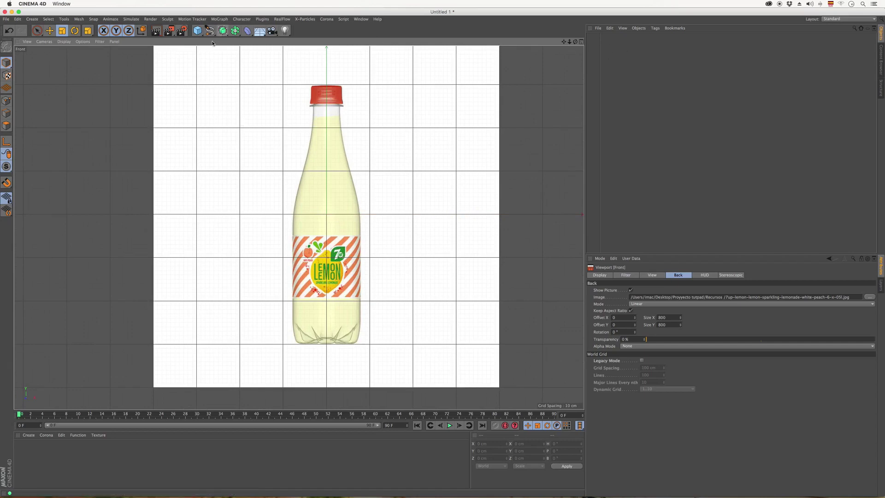
left_click_drag(224, 31, 208, 62)
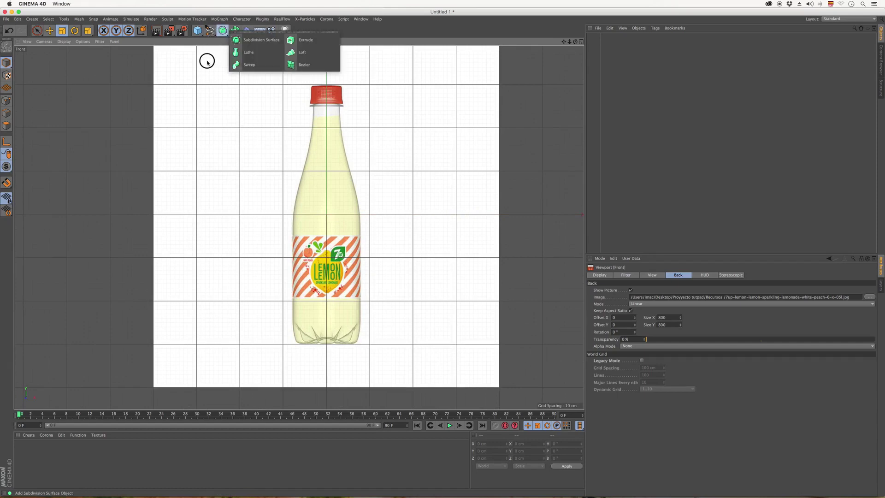
Step: Add a Loft generator, then delete the extra Lathe so only the Loft remains
left_click(312, 54)
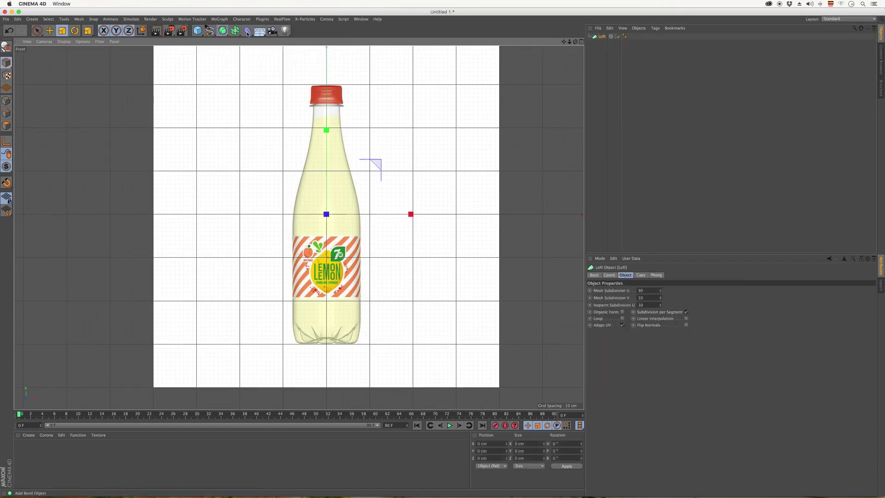
left_click_drag(221, 30, 265, 54)
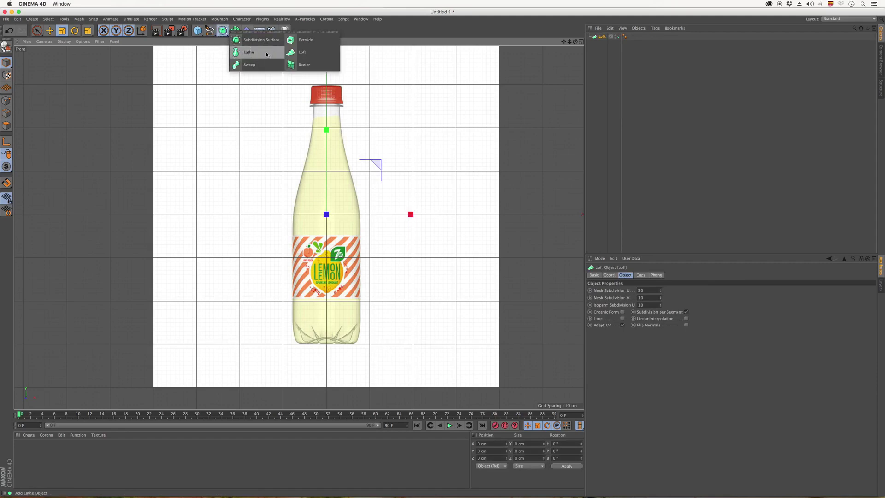
left_click(267, 53)
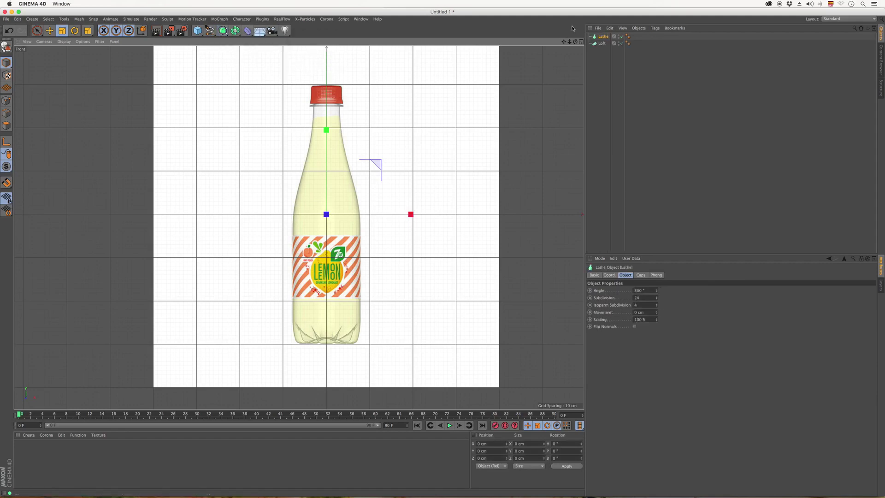
left_click(605, 44)
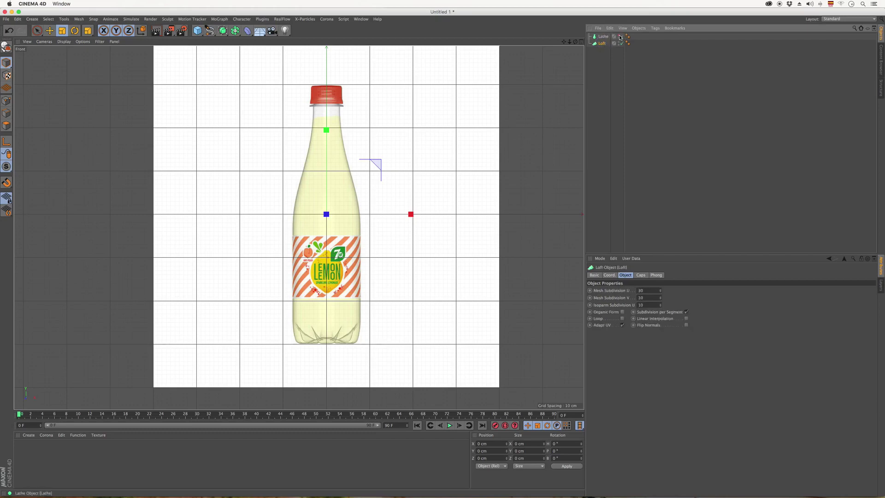
left_click(603, 37)
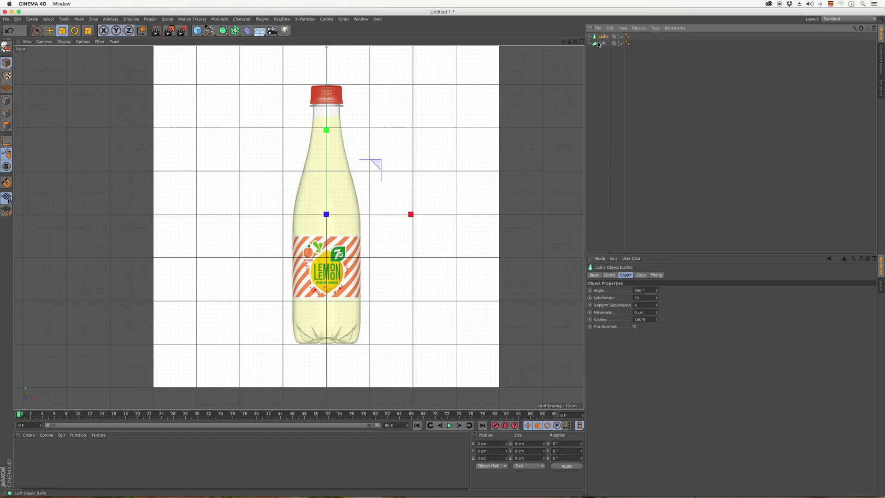
key("Delete")
left_click(601, 36)
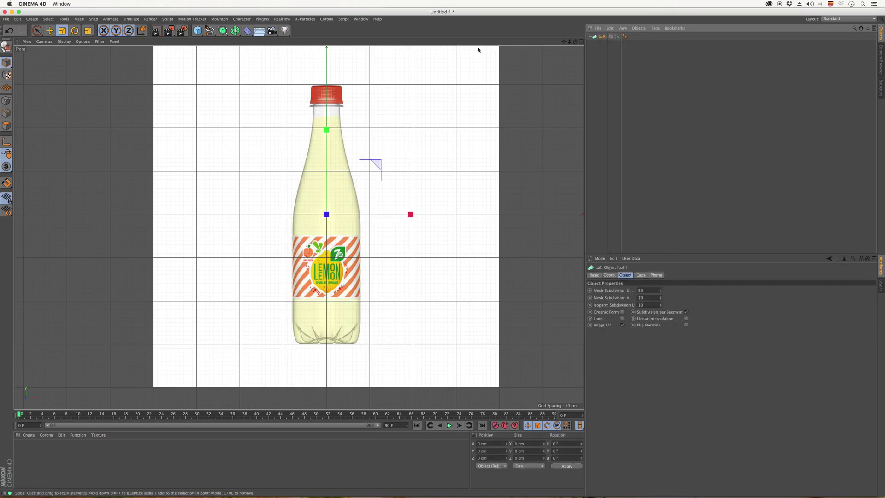
left_click(210, 31)
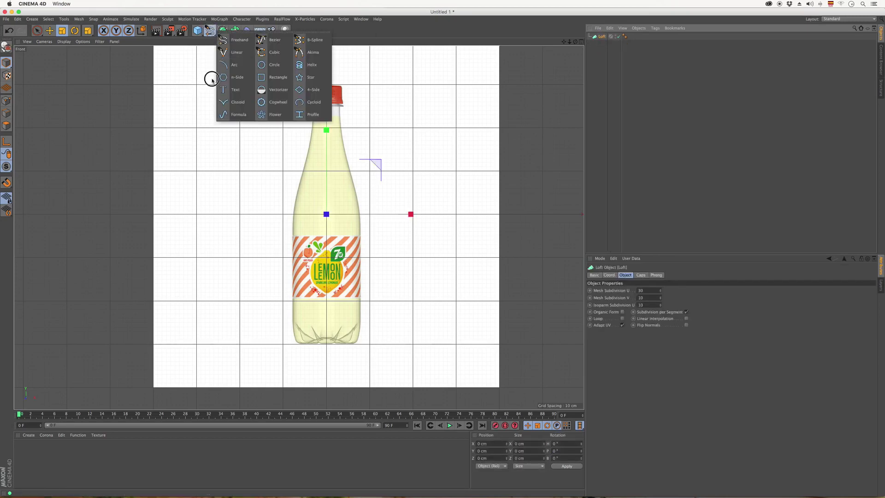
Step: Add a Circle spline, undoing a trial resize so it keeps its 200 cm radius
left_click(183, 70)
left_click(210, 30)
left_click(186, 71)
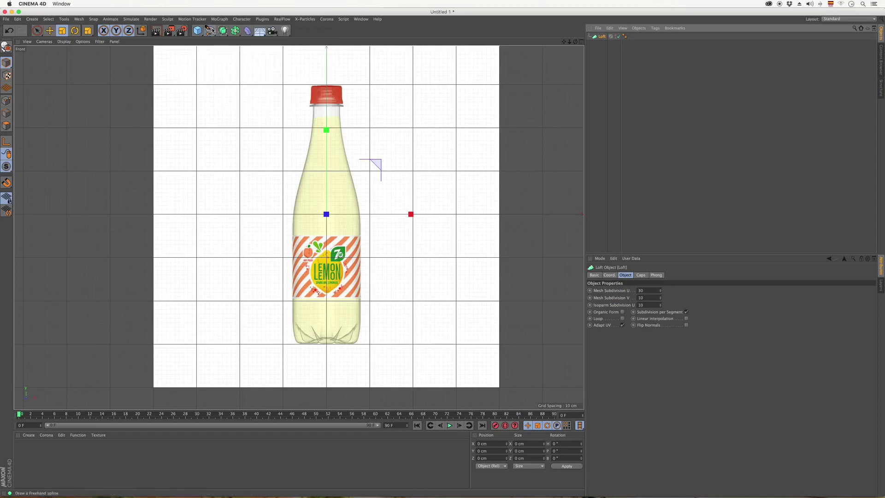
left_click(210, 31)
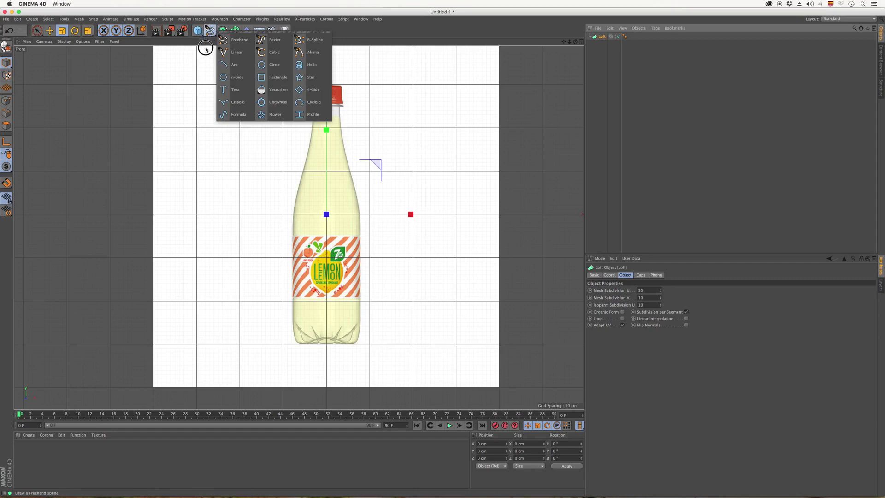
left_click(275, 65)
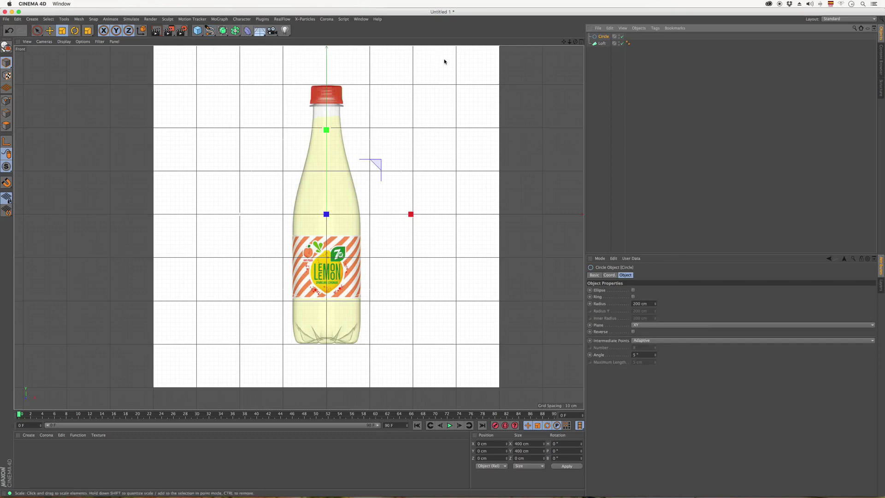
left_click_drag(343, 121, 387, 130)
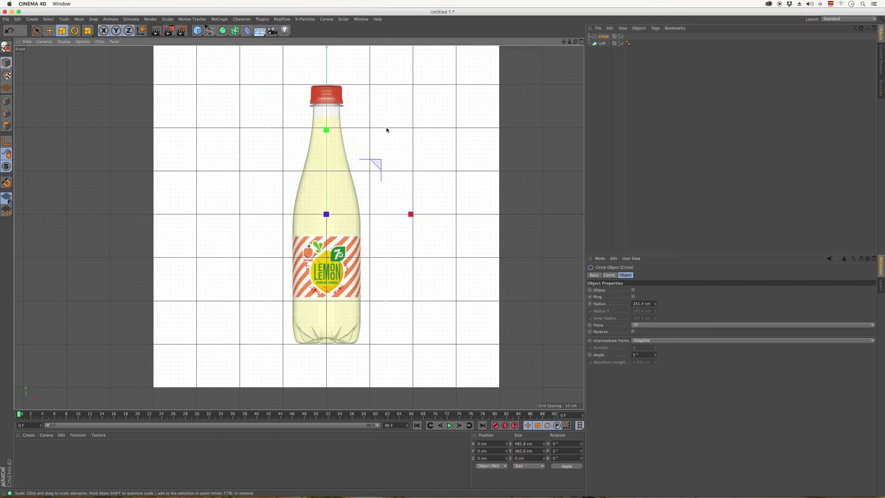
key("ctrl+z")
scroll(334, 128, "up", 5)
scroll(335, 131, "down", 3)
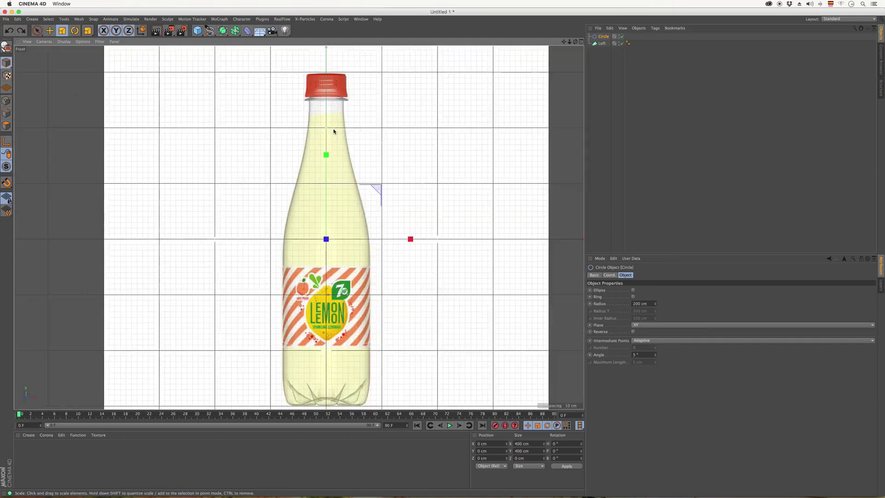
Step: Turn on Use Color for the circle and set its display colour to pure blue (B 255)
left_click(595, 275)
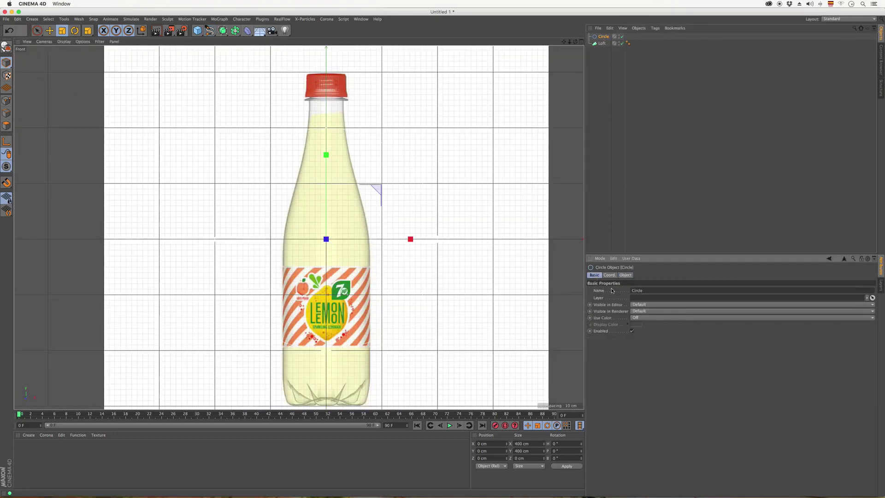
left_click(638, 318)
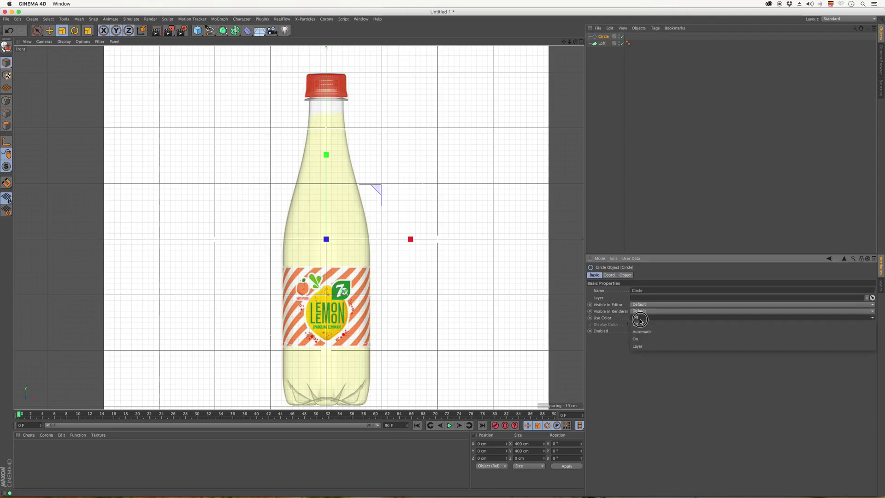
left_click(652, 344)
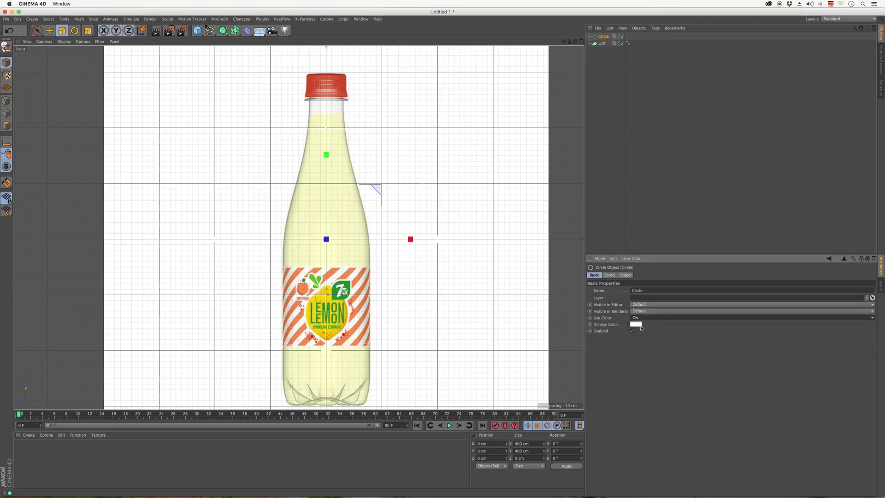
left_click(637, 324)
left_click(639, 313)
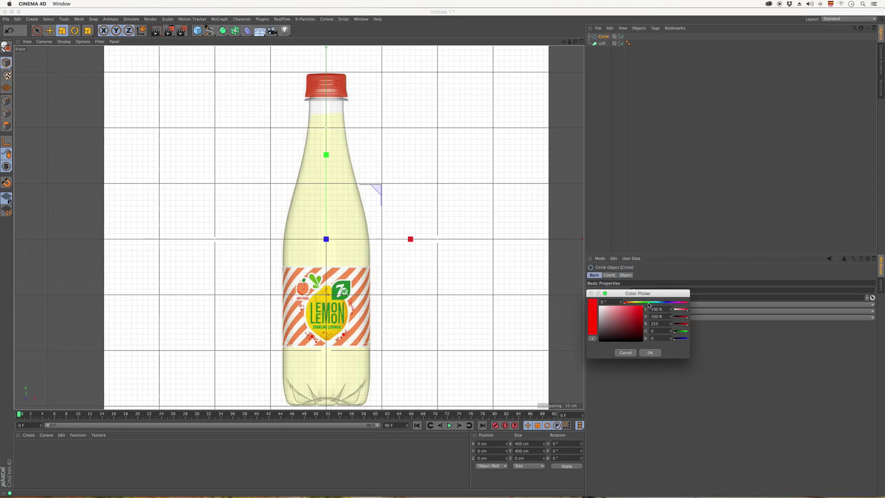
left_click_drag(645, 302, 666, 303)
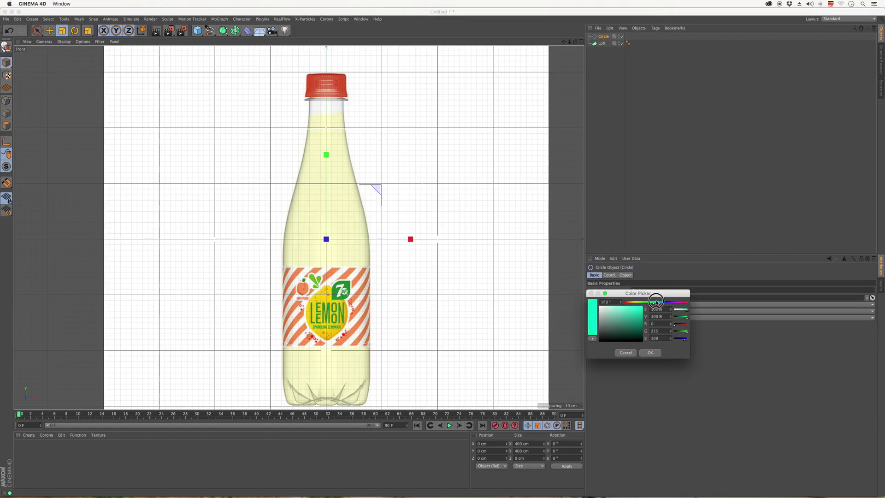
left_click(658, 353)
left_click(612, 168)
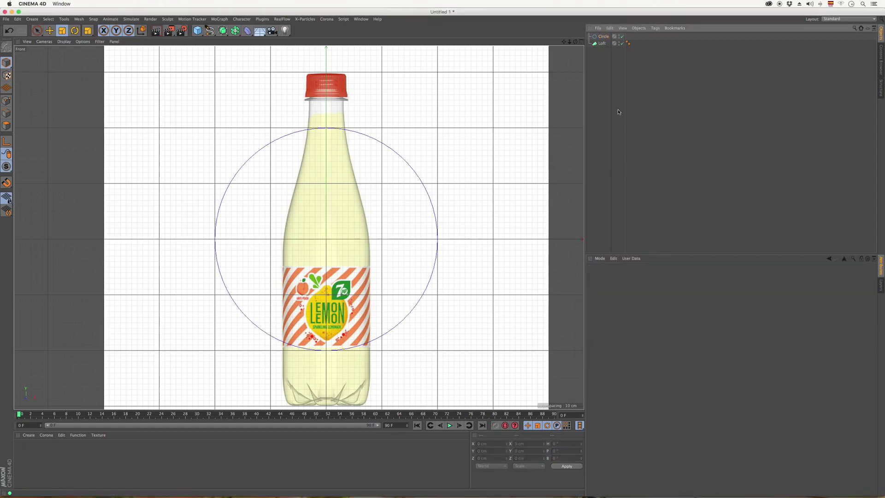
left_click(603, 36)
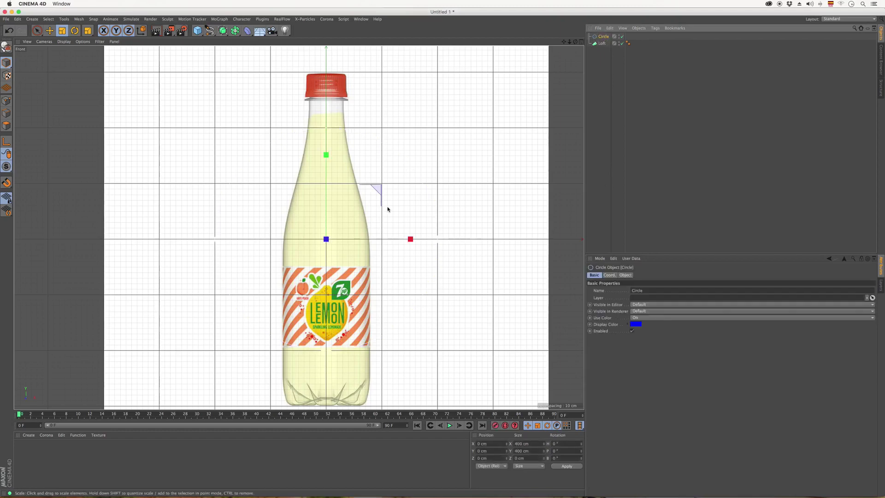
Step: Rotate the circle -90° in pitch to lie flat and scale it down to 66.8 cm
key("t")
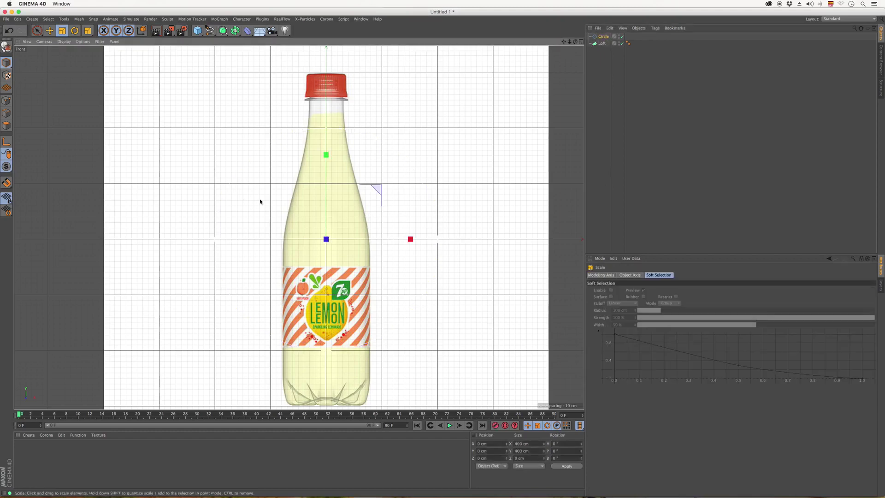
key("r")
mouse_move(332, 210)
left_mouse_down()
mouse_move(324, 211)
mouse_move(334, 143)
left_mouse_up()
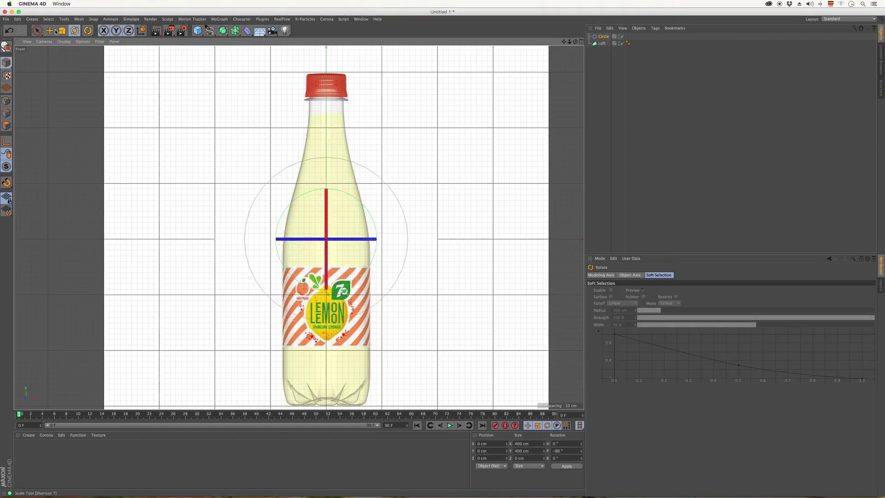
key("t")
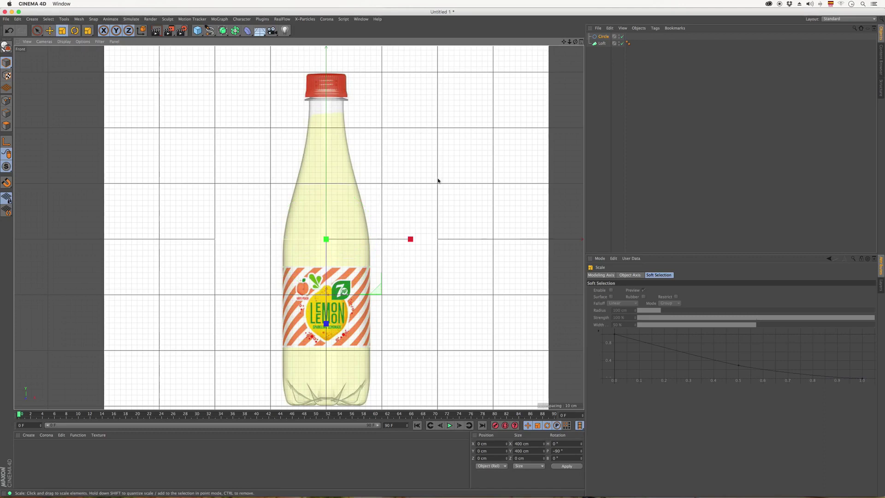
mouse_move(449, 165)
left_mouse_down()
mouse_move(283, 264)
mouse_move(267, 223)
left_mouse_up()
left_click(32, 19)
mouse_move(33, 29)
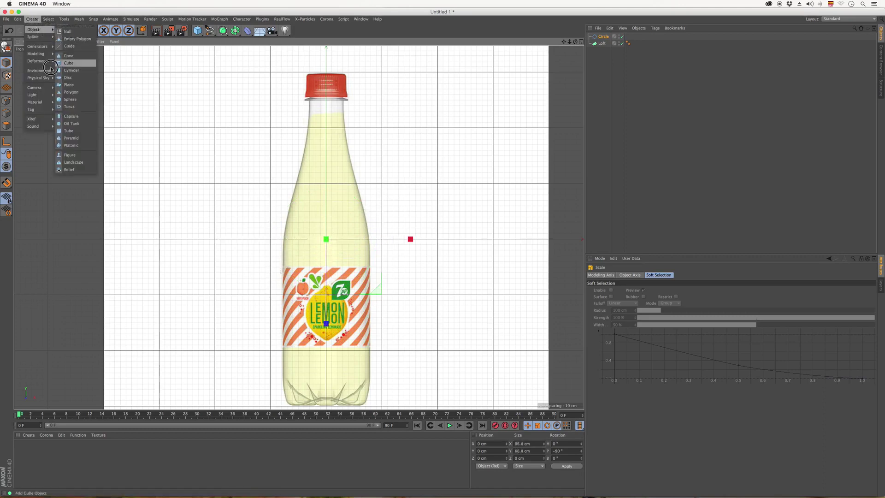
Step: Raise the circle along Y to 237.942 cm at the bottle's neck below the cap
key("Escape")
left_click(37, 31)
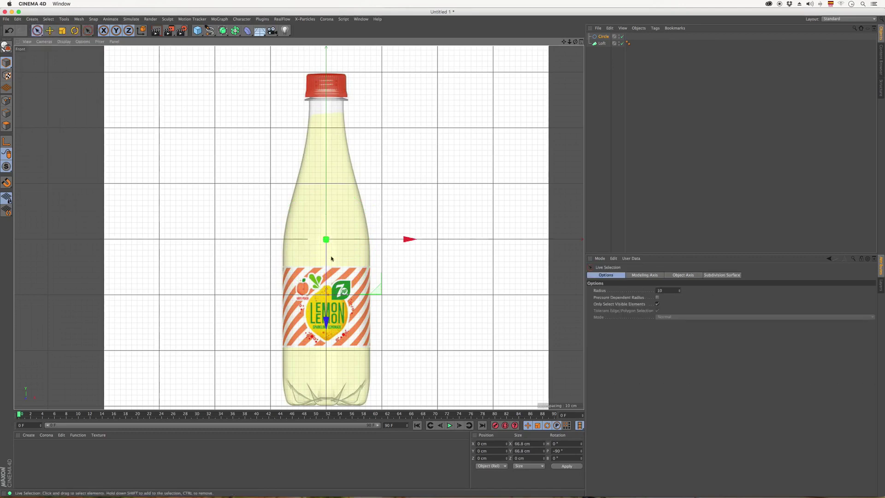
left_click_drag(326, 318, 327, 189)
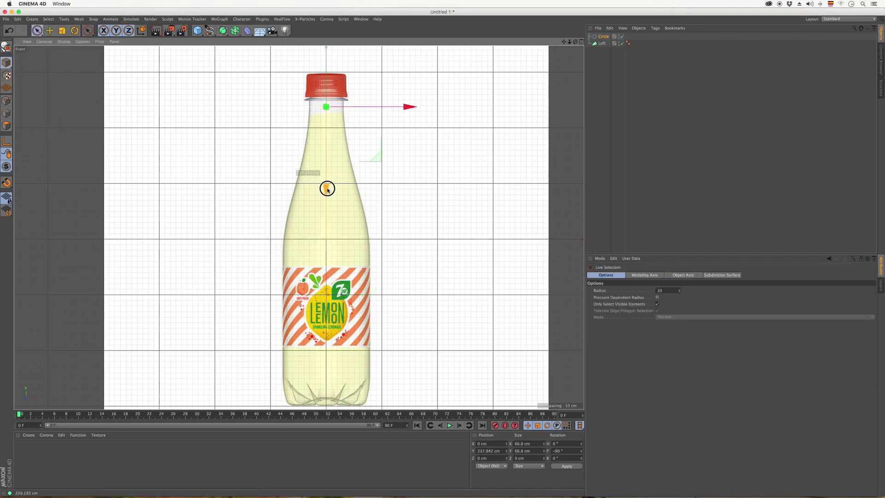
left_click(381, 133)
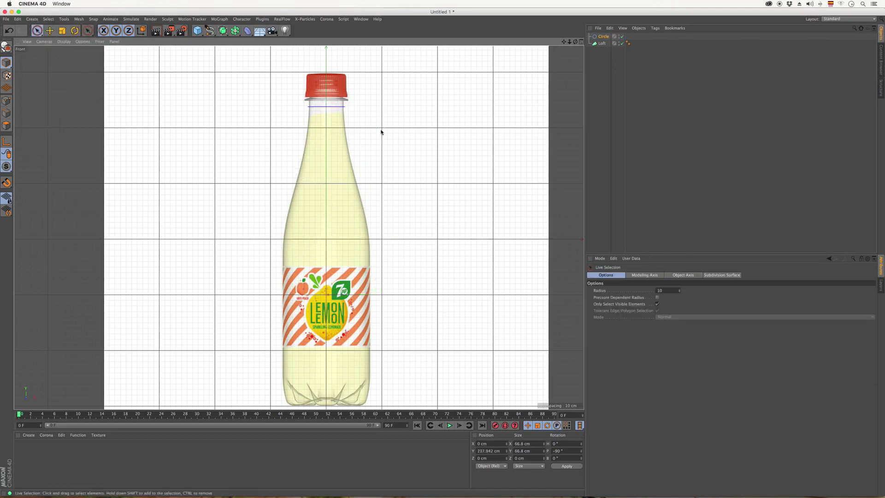
left_click(603, 37)
Step: Zoom in and scale the top circle to match the neck width
scroll(321, 106, "up", 2)
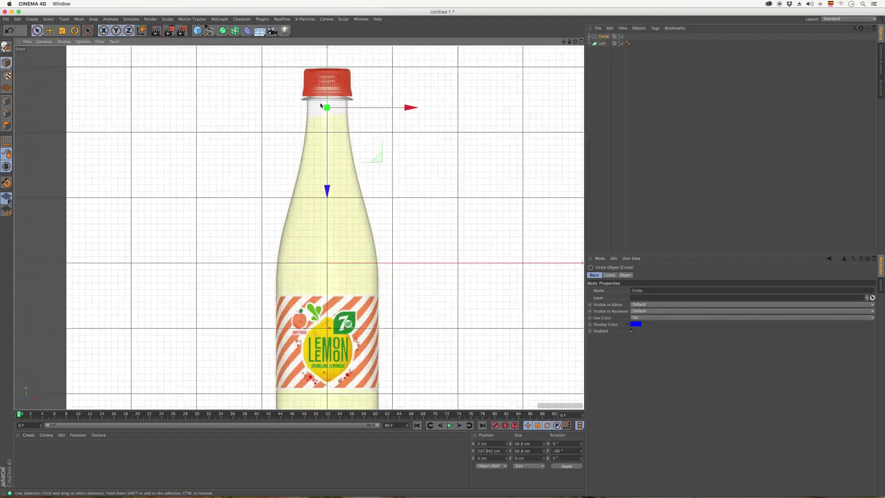
scroll(321, 106, "up", 1)
scroll(327, 107, "up", 1)
key("t")
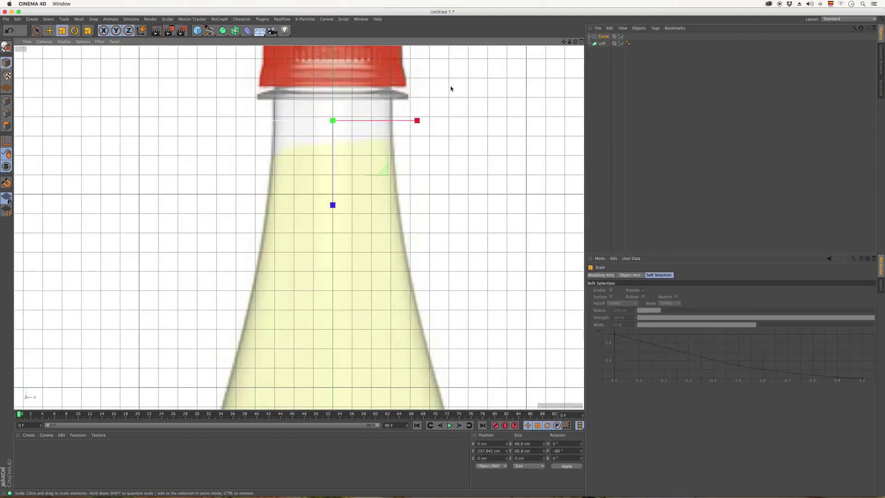
left_click_drag(450, 87, 434, 100)
left_click_drag(37, 30, 76, 46)
left_click(76, 46)
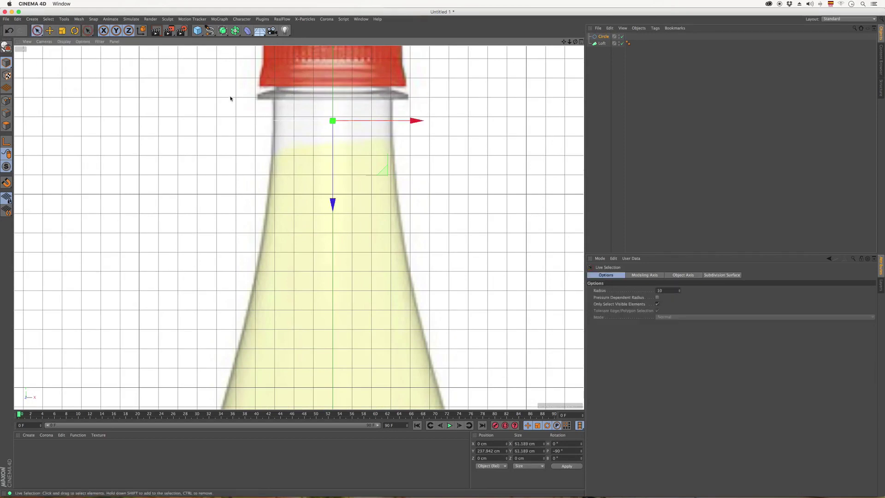
Step: Copy the circle twice down the neck, widening each copy to the bottle outline
left_click_drag(335, 202, 326, 253, "ctrl")
key("t")
left_click_drag(405, 157, 408, 149)
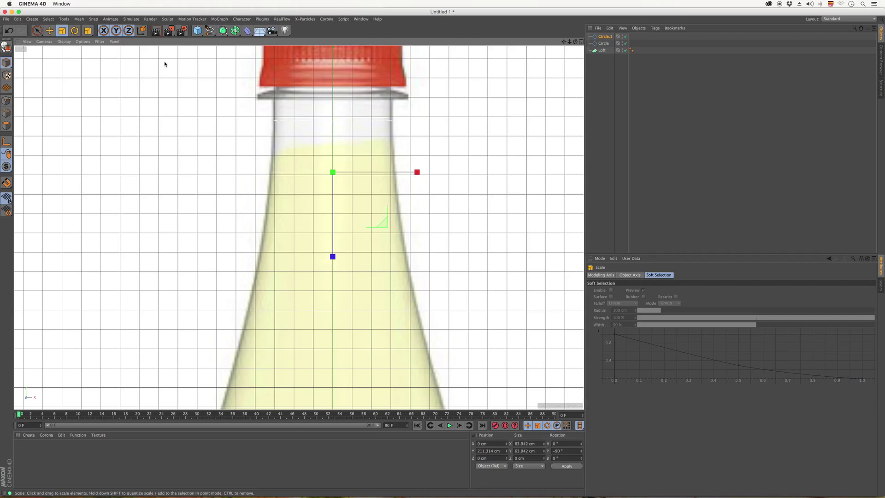
left_click_drag(37, 31, 76, 45)
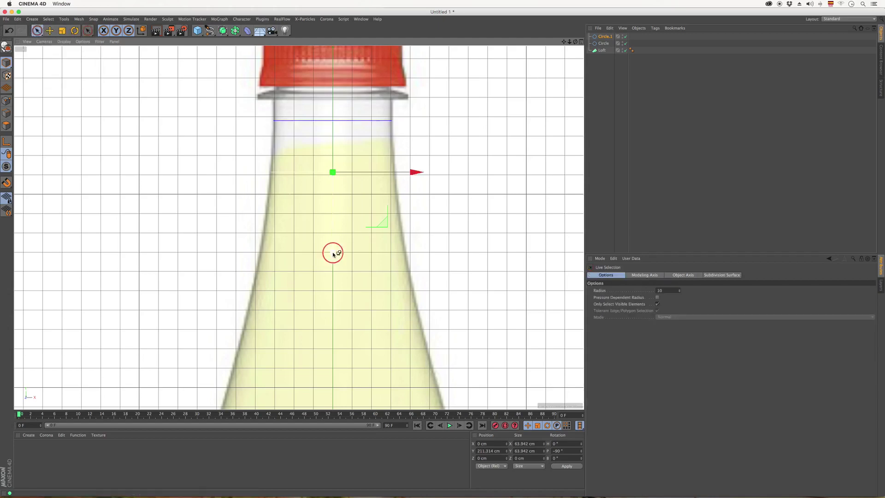
mouse_move(332, 251)
left_mouse_down("ctrl")
mouse_move(332, 298)
mouse_move(344, 284)
left_mouse_up("ctrl")
key("t")
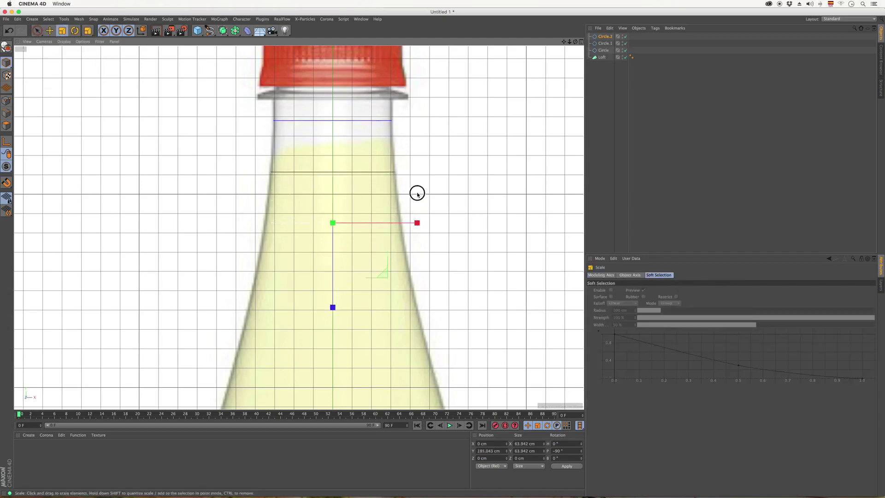
left_click_drag(415, 192, 438, 178)
Step: Add Circle.3 lower on the neck, widened to 75.39 cm at Y 164.133 cm
left_click(39, 34)
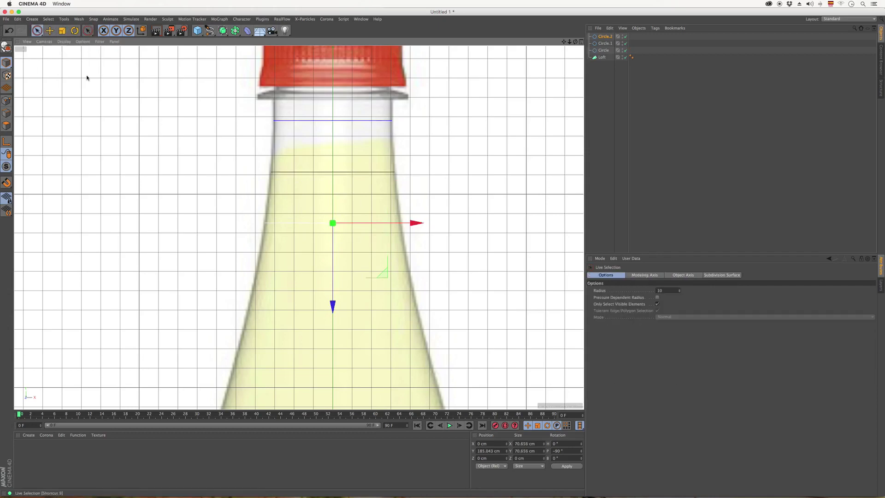
mouse_move(332, 302)
left_mouse_down()
mouse_move(325, 346)
mouse_move(321, 282)
left_mouse_up()
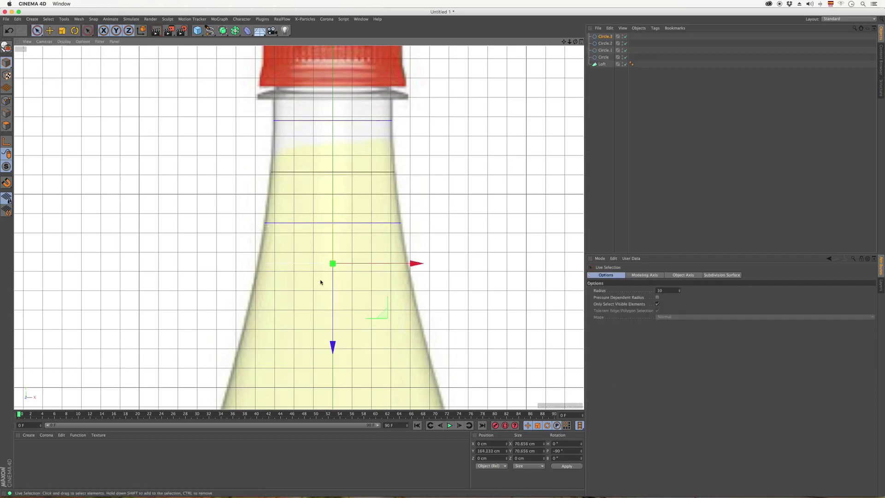
key("t")
left_click_drag(429, 222, 441, 217)
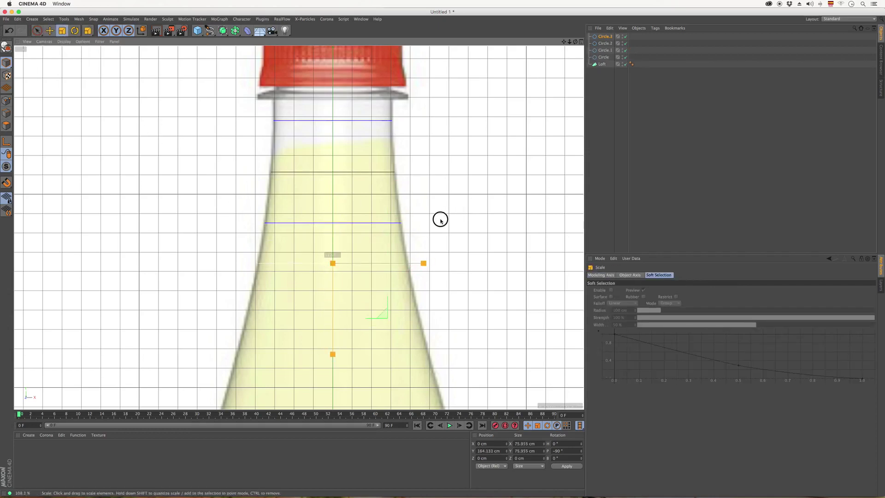
left_click(386, 264)
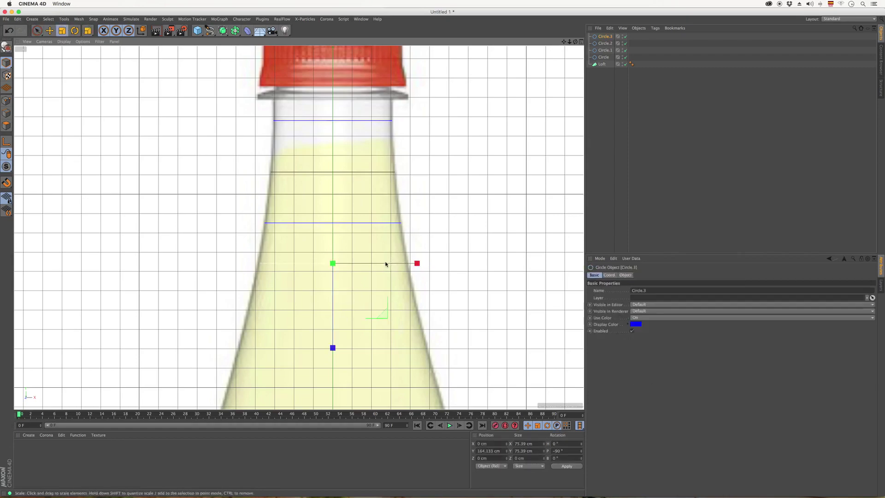
left_click_drag(570, 42, 550, 16)
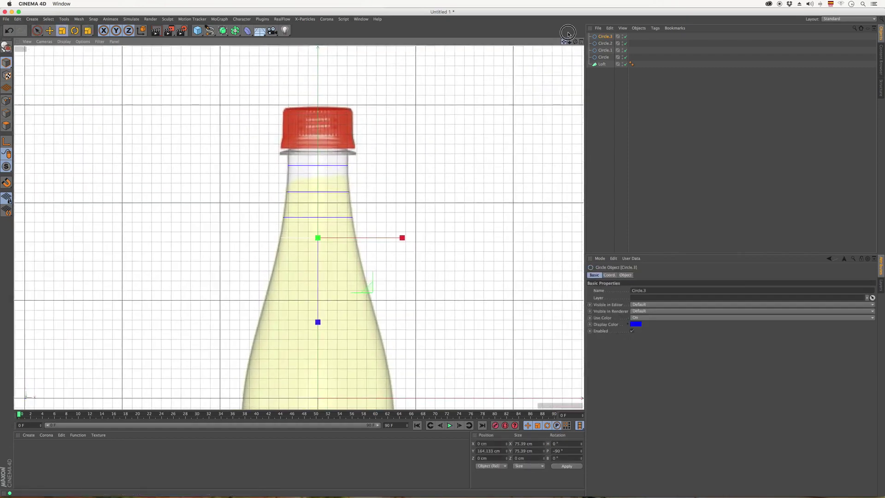
Step: Copy the circle down the shoulder as Circle.4 and Circle.5, widening each to the outline
left_click(37, 30)
left_click(51, 46)
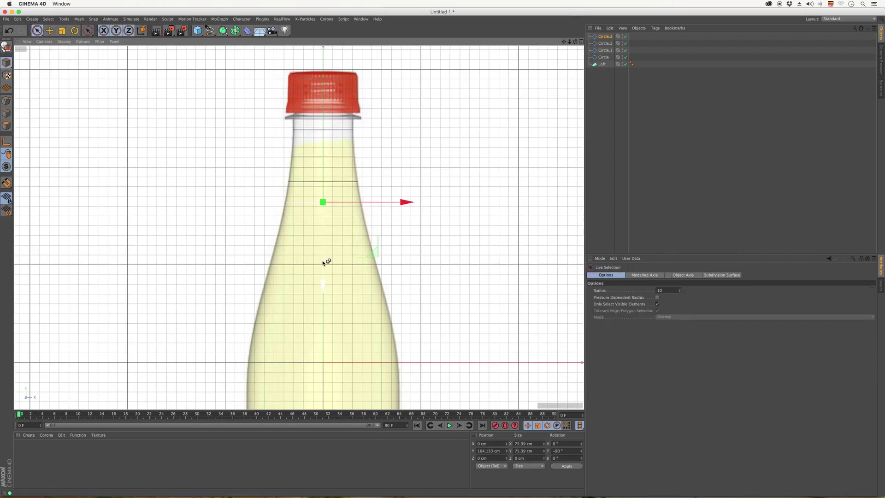
left_click_drag(323, 263, 322, 286)
key("t")
left_click_drag(403, 192, 436, 168)
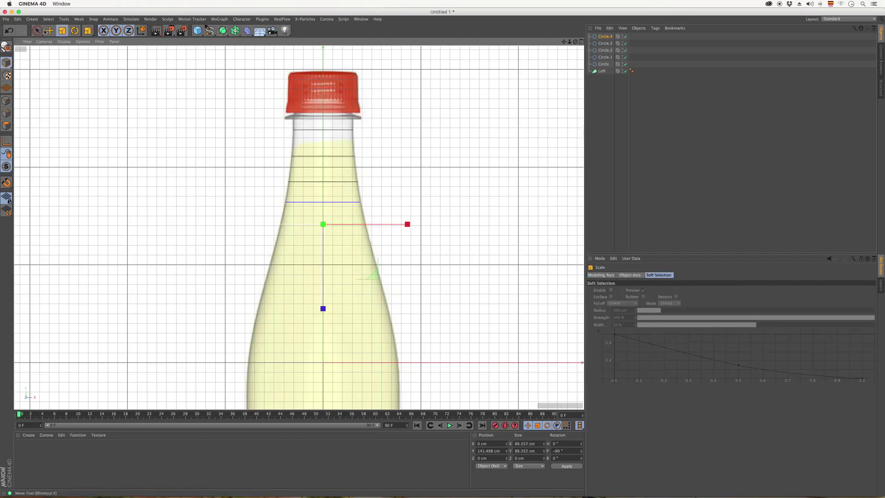
left_click_drag(37, 31, 64, 37)
left_click_drag(330, 302, 335, 326, "ctrl")
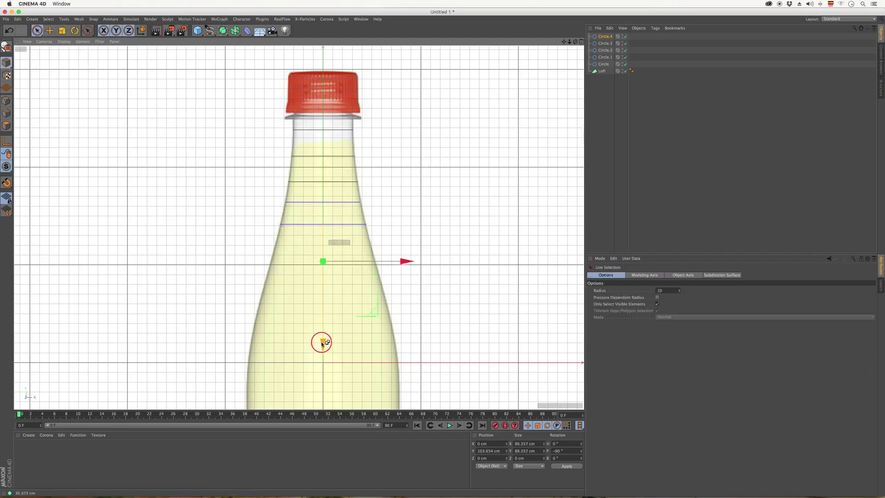
key("t")
left_click_drag(412, 236, 457, 207)
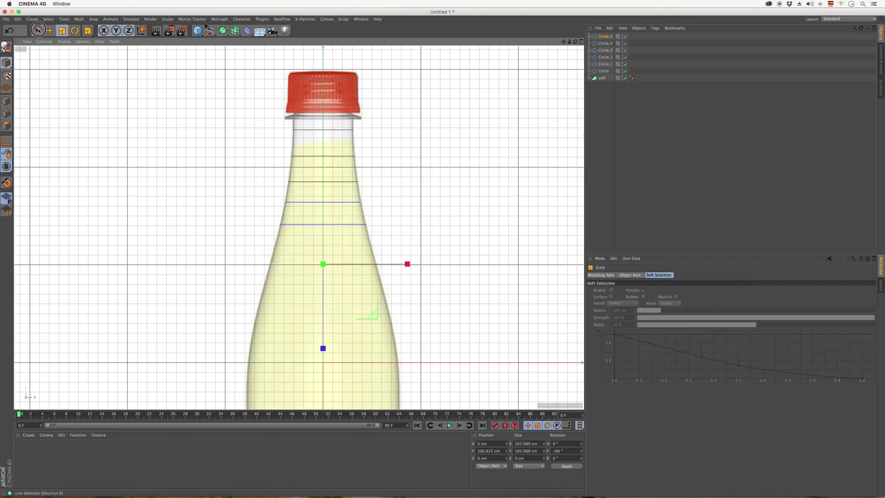
Step: Add Circle.6, Circle.7 and Circle.8 further down, widened toward 137.707 cm near the label
left_click_drag(36, 30, 65, 52)
left_click_drag(324, 343, 323, 366, "ctrl")
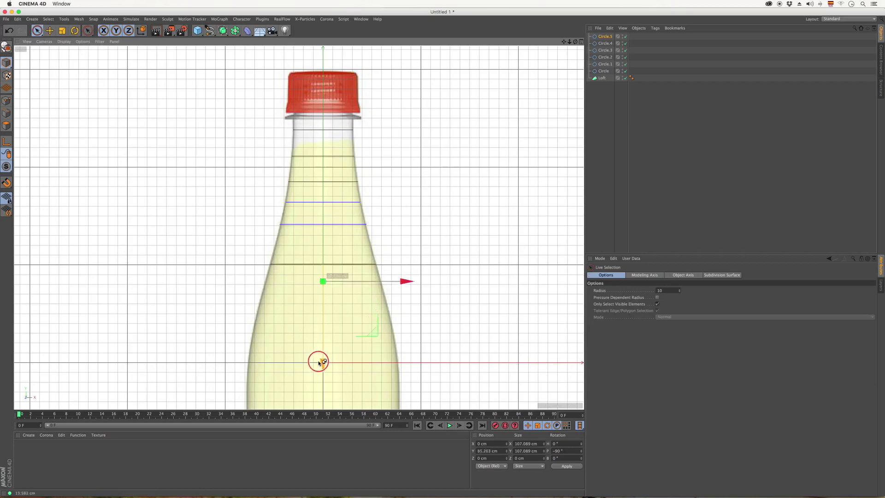
key("t")
left_click_drag(413, 257, 439, 237)
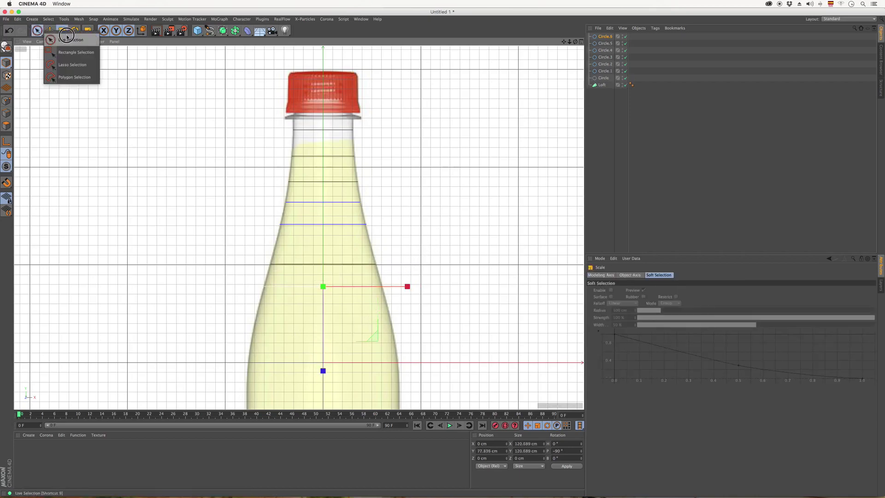
left_click_drag(36, 31, 65, 49)
left_click_drag(326, 369, 321, 399, "ctrl")
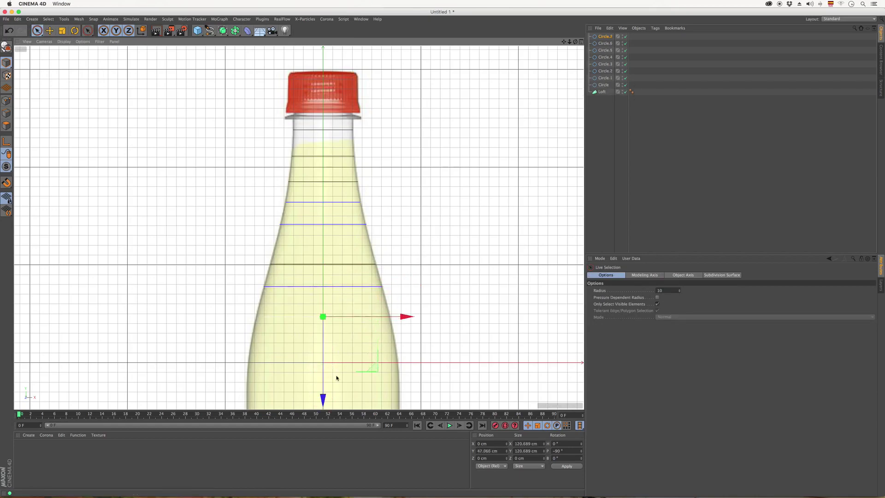
key("t")
left_click_drag(382, 300, 428, 262)
left_click_drag(445, 253, 300, 210)
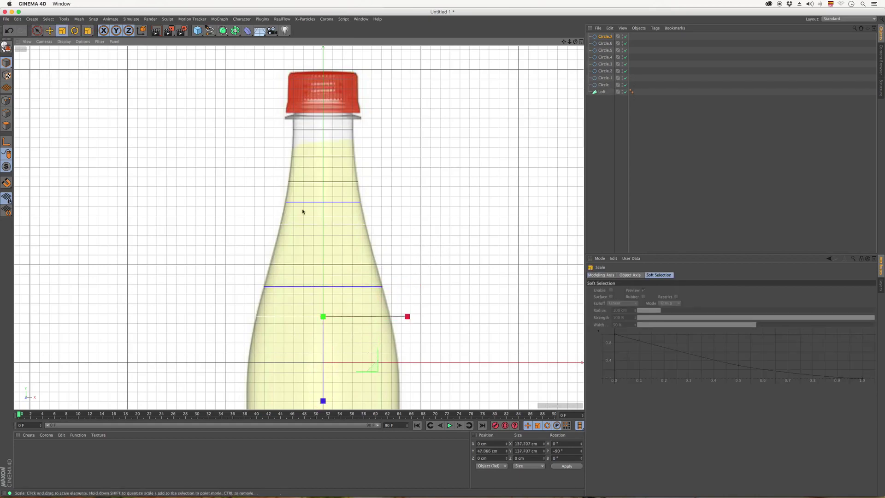
left_click(37, 30)
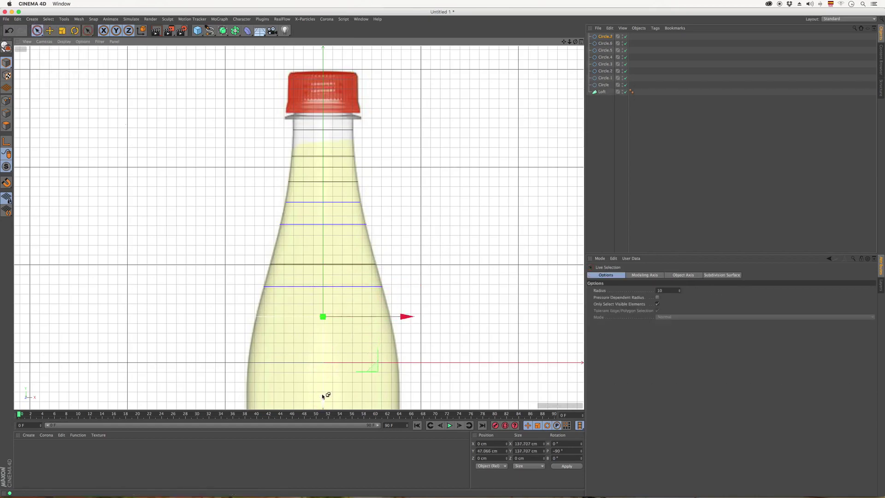
left_click_drag(326, 398, 325, 425, "ctrl")
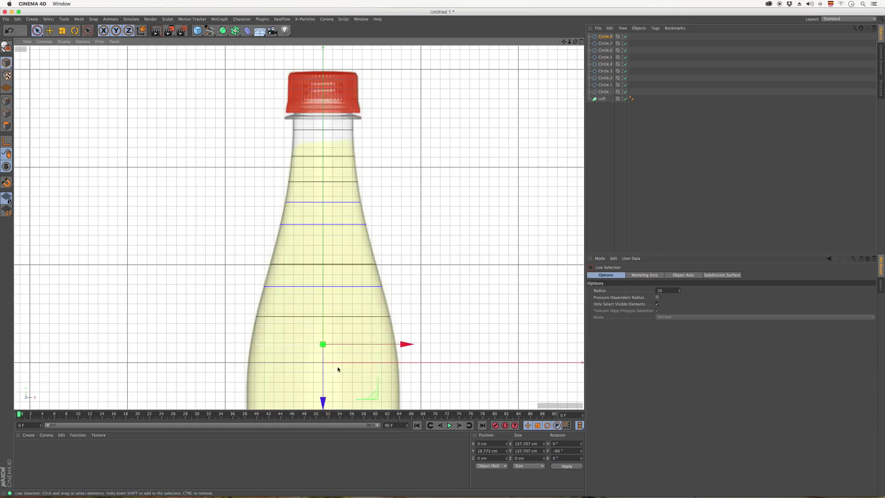
scroll(336, 314, "down", 5)
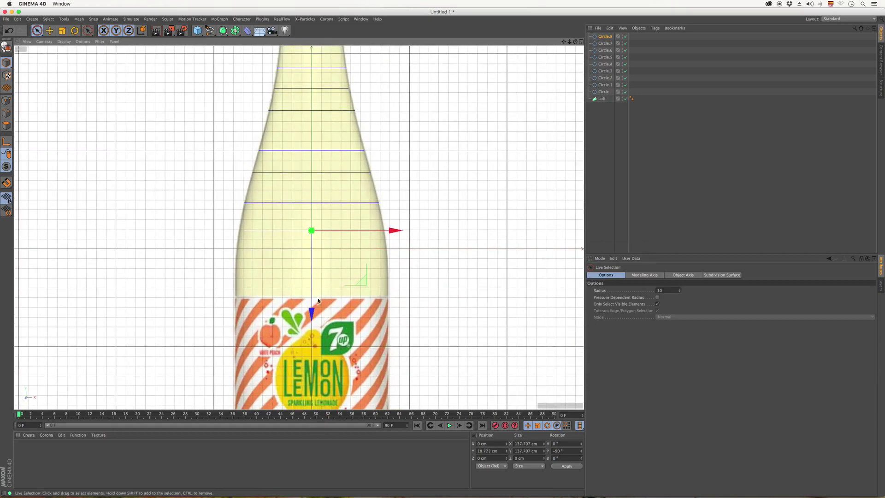
Step: Widen Circle.8 and Circle.9 to the bottle outline and position them lower down the bottle
key("t")
left_click_drag(377, 205, 408, 188)
left_click(37, 30)
left_click_drag(312, 312, 308, 330)
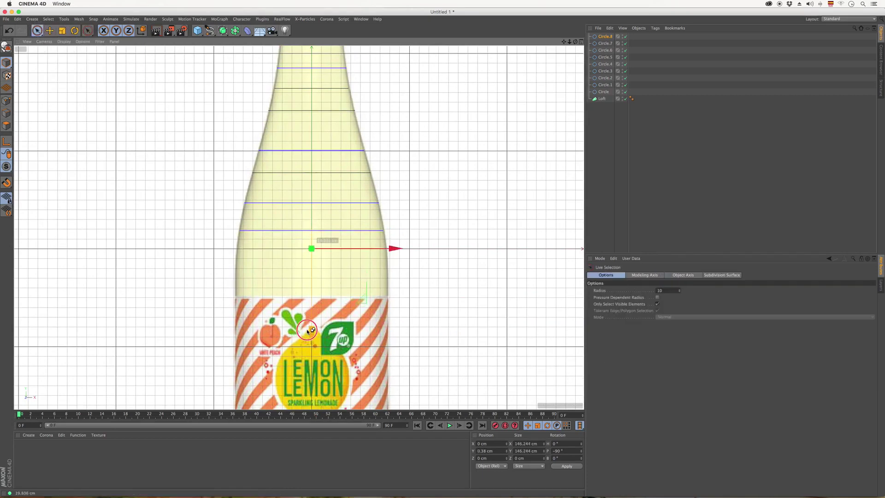
key("t")
left_click_drag(433, 259, 444, 253)
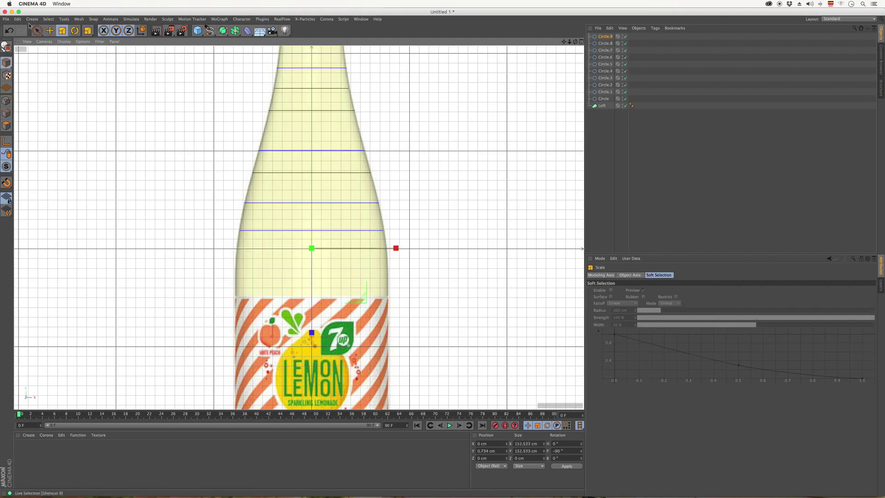
left_click(37, 31)
Step: Copy more circles down the body through Circle.12, matching each to the photo outline
left_click_drag(311, 332, 311, 358, "ctrl")
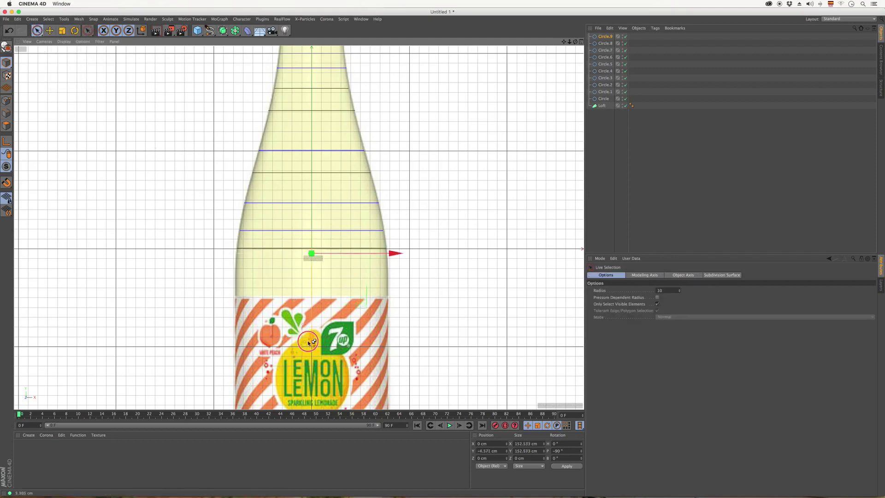
key("t")
left_click_drag(450, 267, 455, 257)
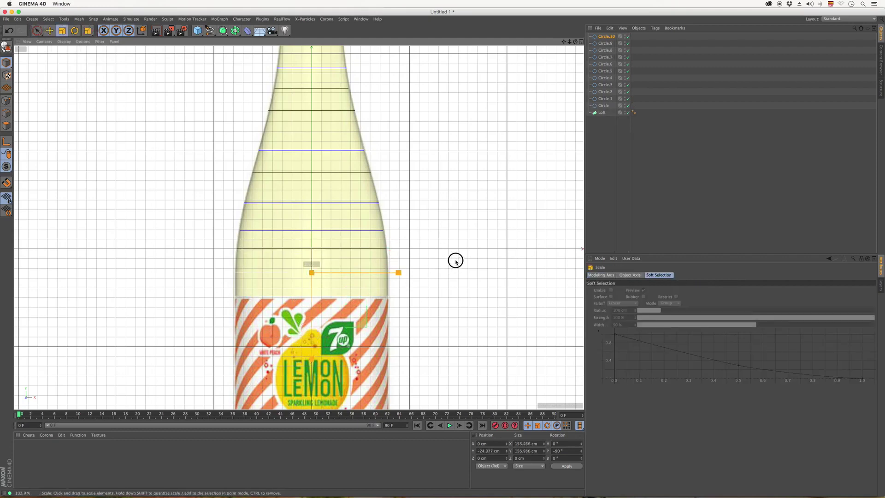
left_click_drag(38, 30, 60, 38)
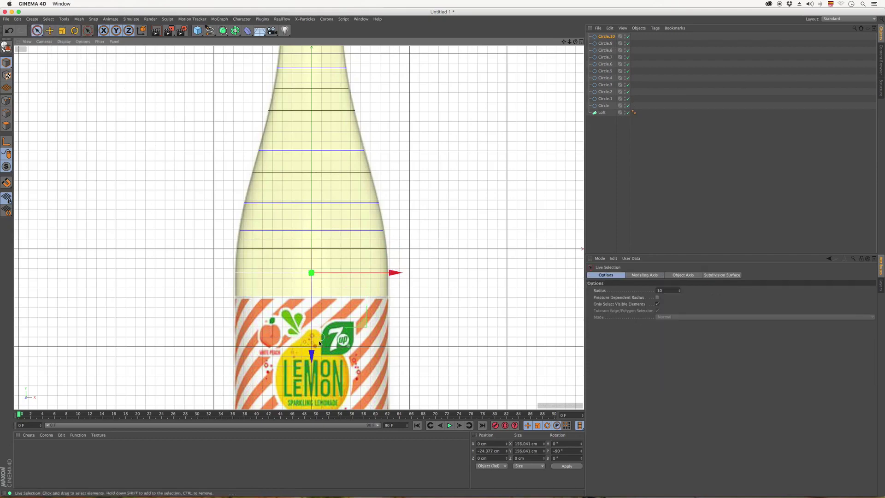
left_click_drag(312, 357, 312, 401, "ctrl")
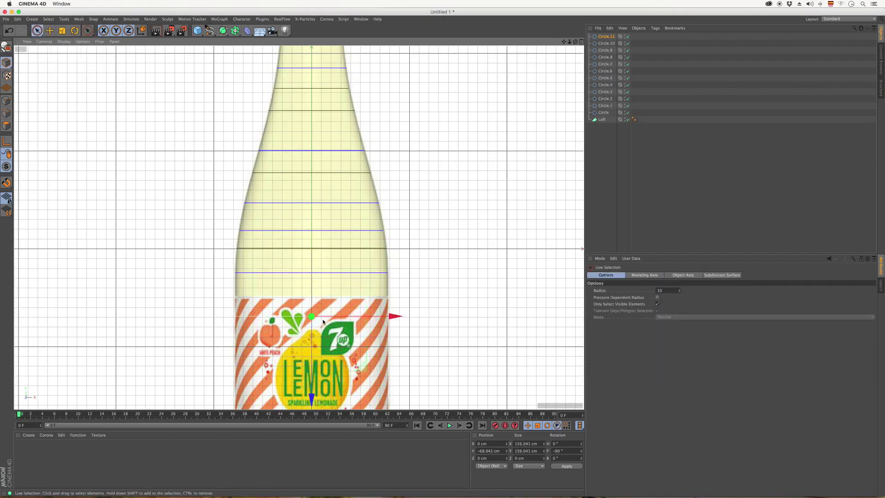
middle_click_drag(315, 337, 310, 278, "alt")
left_click_drag(310, 278, 307, 409, "ctrl")
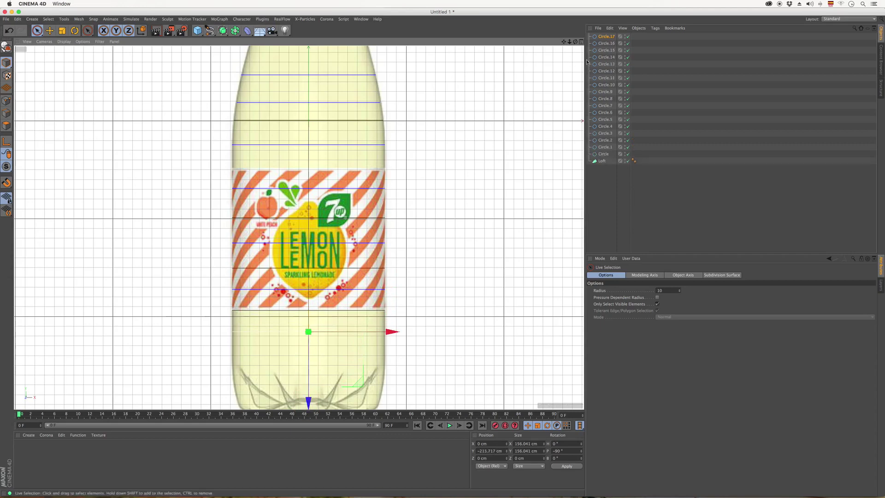
Step: Move the Loft to the top of the Object Manager and parent all 18 circles under it
left_click_drag(607, 162, 602, 158)
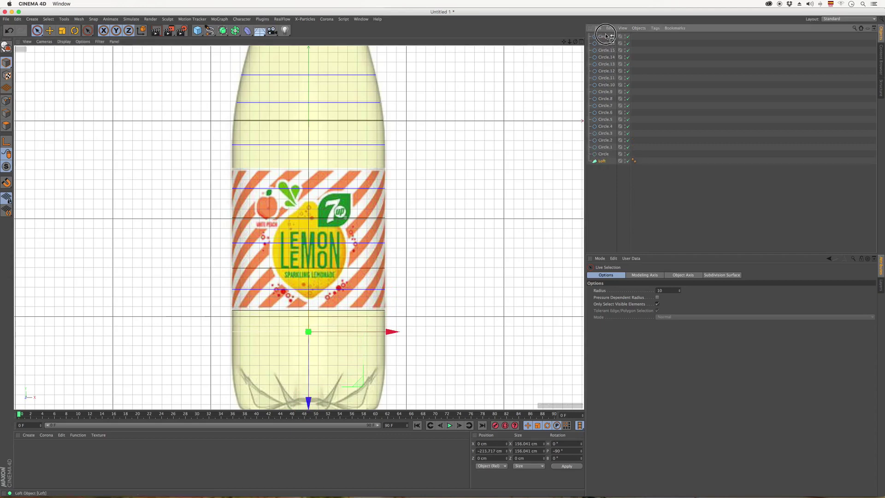
left_click_drag(606, 36, 606, 35)
left_click(611, 187)
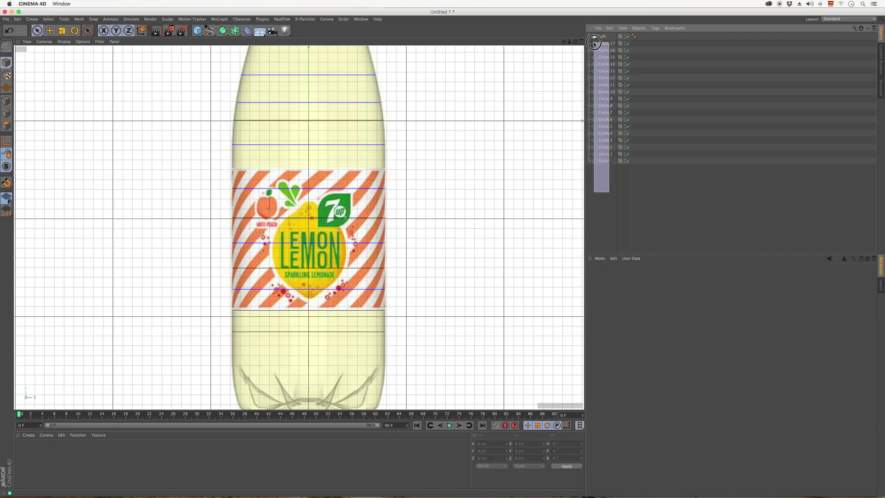
left_click_drag(605, 173, 606, 80)
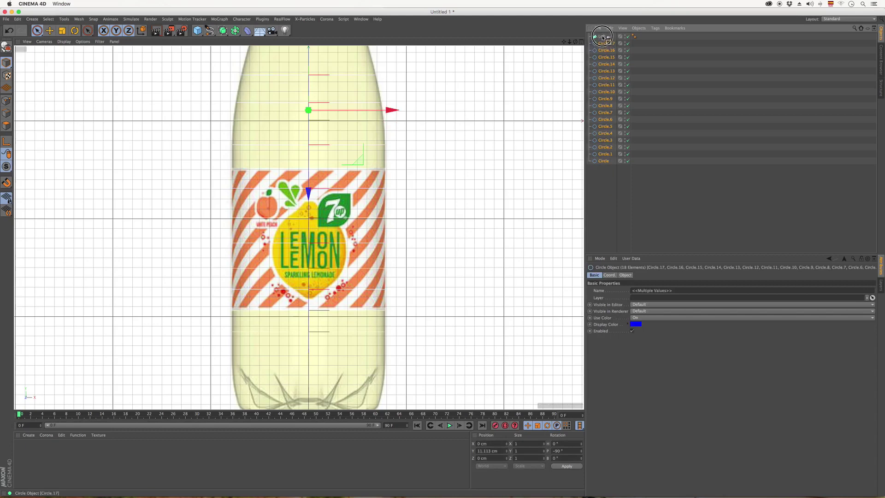
left_click_drag(603, 37, 603, 37)
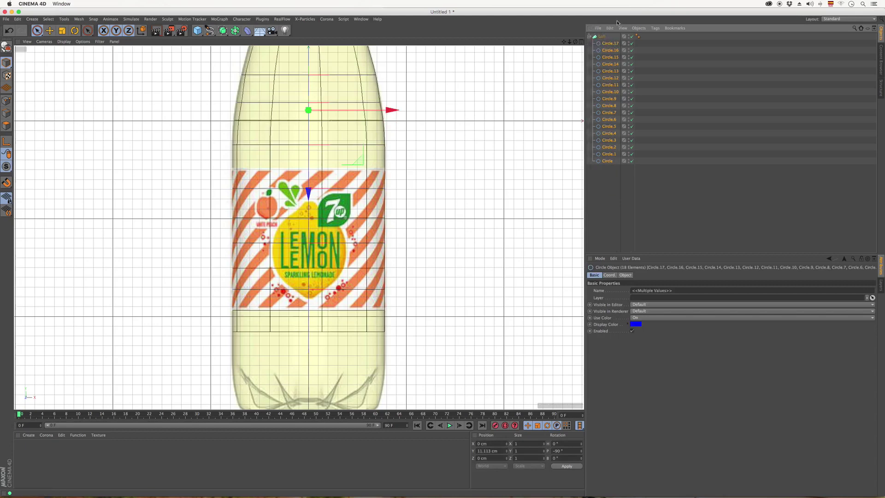
Step: Maximize the Perspective view and orbit and zoom to inspect the lofted bottle
middle_click(312, 56)
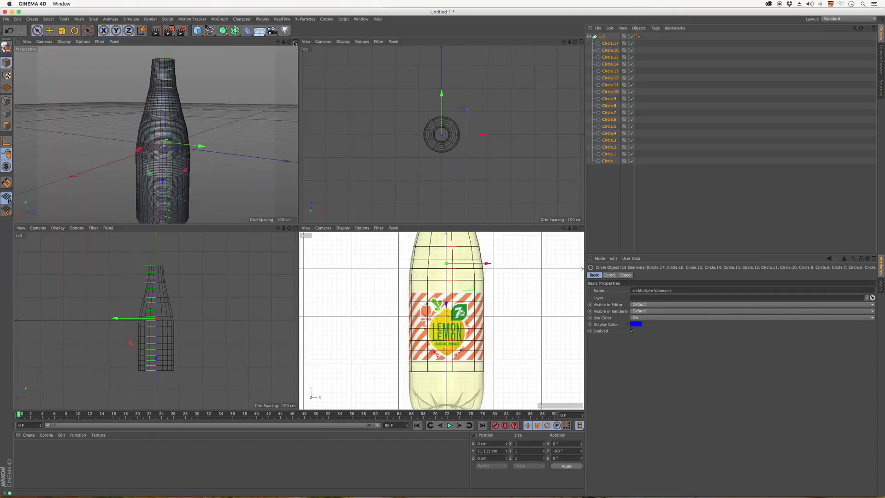
left_click(295, 43)
scroll(378, 134, "down", 3)
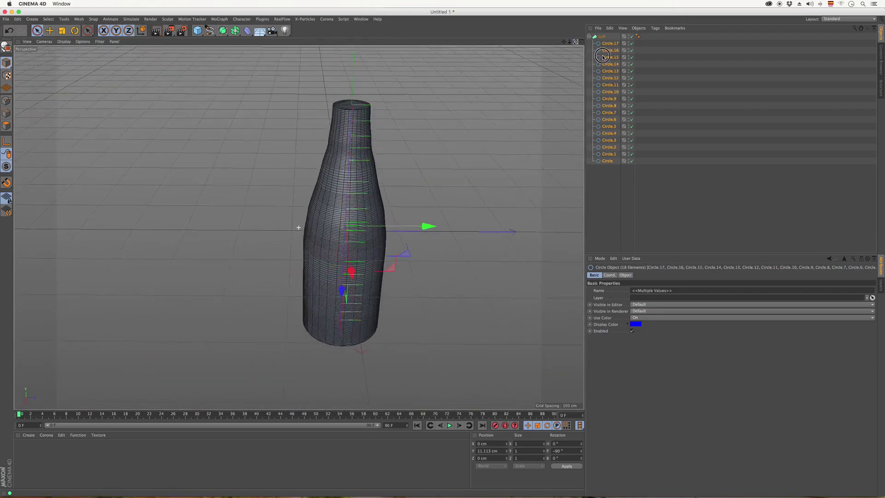
left_click_drag(574, 42, 563, 43)
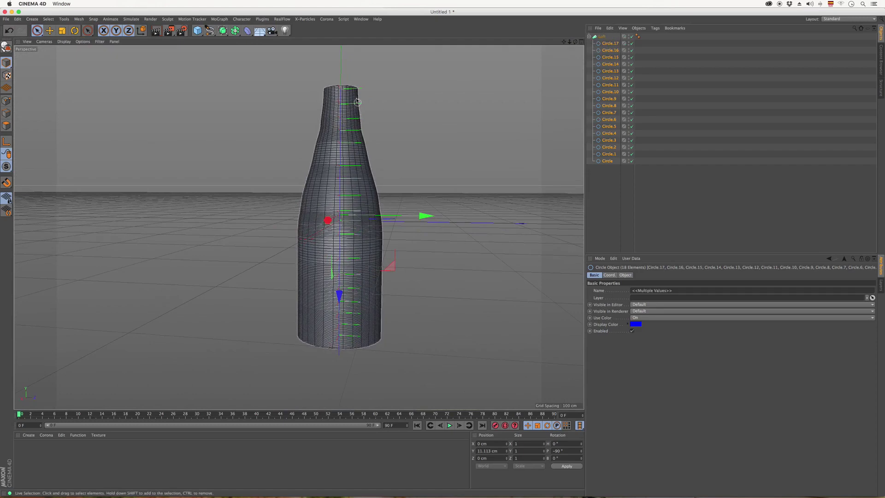
scroll(352, 101, "up", 5)
scroll(341, 128, "up", 2)
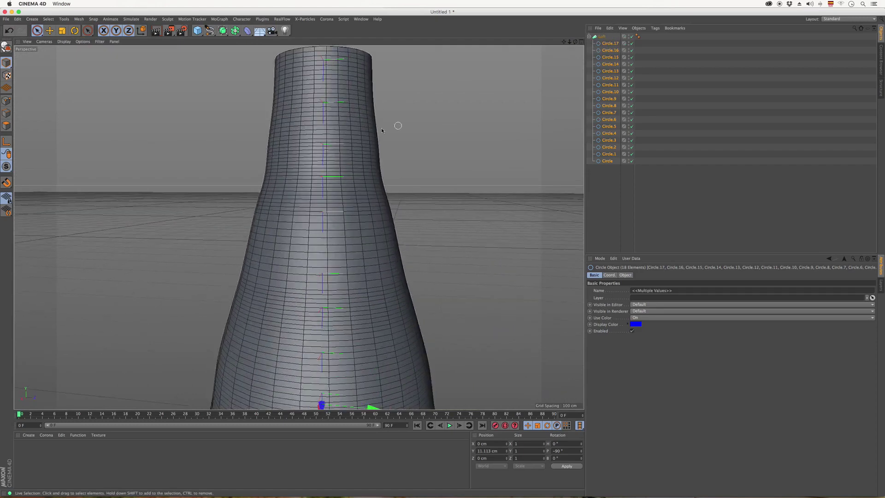
scroll(400, 128, "up", 1)
Step: Scale down Circle.1 and Circle.3 to narrow the bottle top and remove the bulge
left_click(614, 189)
left_click(611, 155)
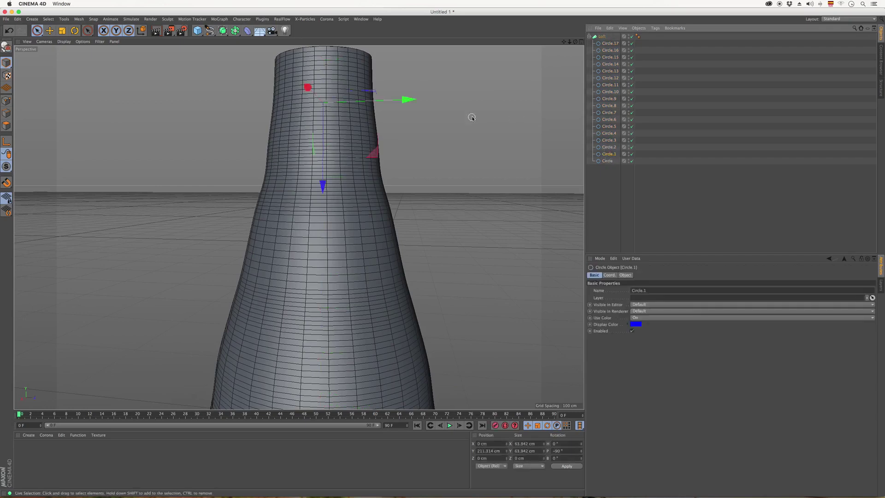
key("t")
left_click_drag(494, 107, 482, 103)
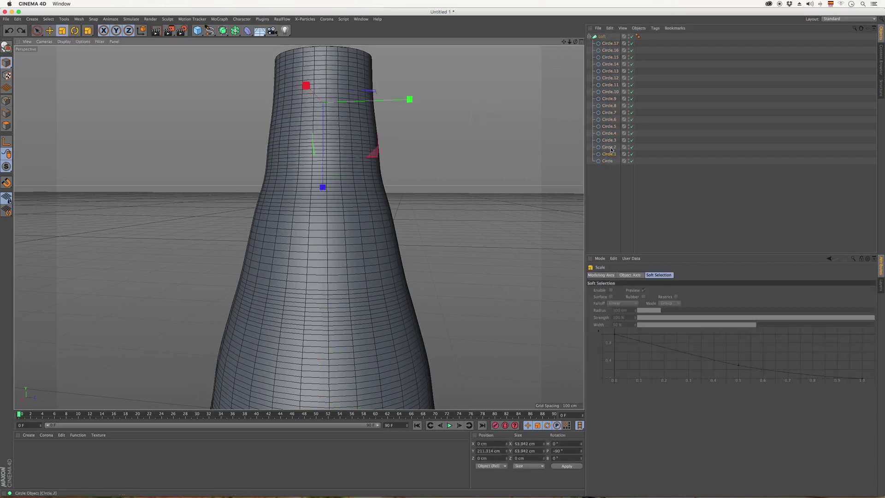
left_click(609, 141)
mouse_move(520, 128)
left_mouse_down()
mouse_move(500, 127)
mouse_move(558, 139)
left_mouse_up()
Step: Shrink Circle.1 further to 57.348 cm and scale Circle.2 down into a narrow neck
left_click(608, 161)
left_click(610, 154)
left_click_drag(494, 114, 468, 123)
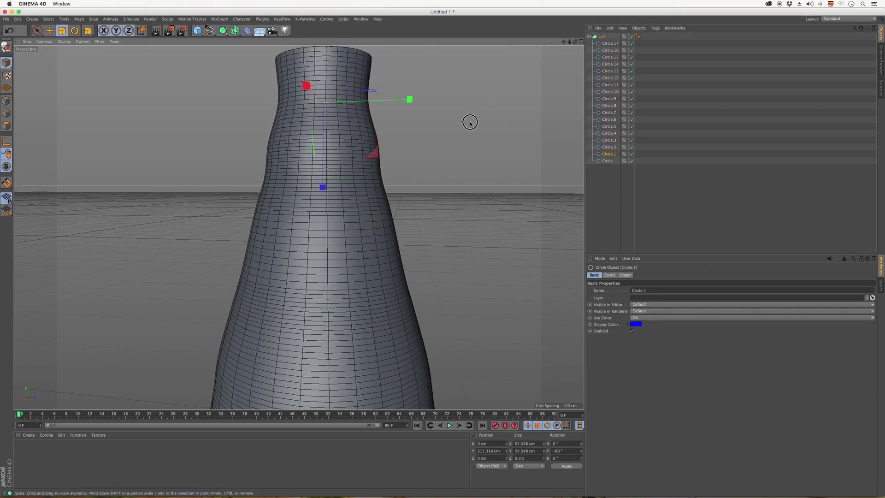
left_click(609, 147)
left_click_drag(560, 138, 510, 147)
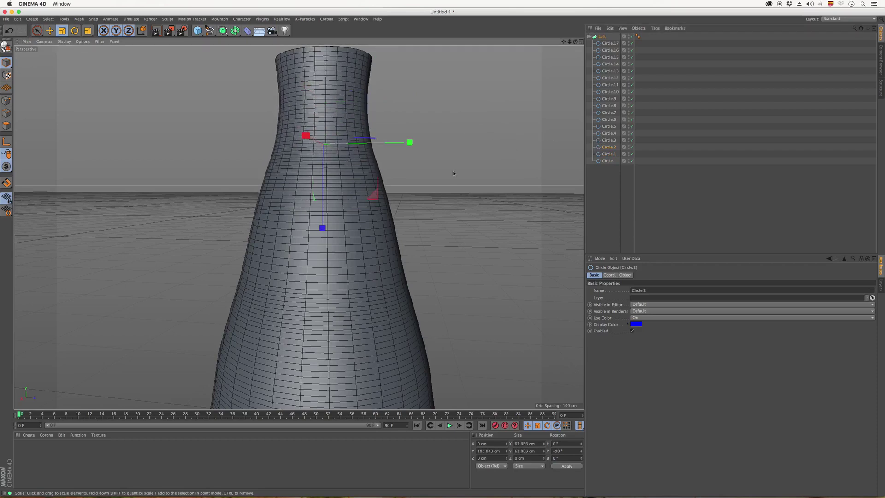
scroll(454, 173, "down", 3)
scroll(446, 170, "down", 3)
Step: Maximize the Front reference view and widen Circle.2 to match the photo's neck
scroll(446, 220, "up", 3)
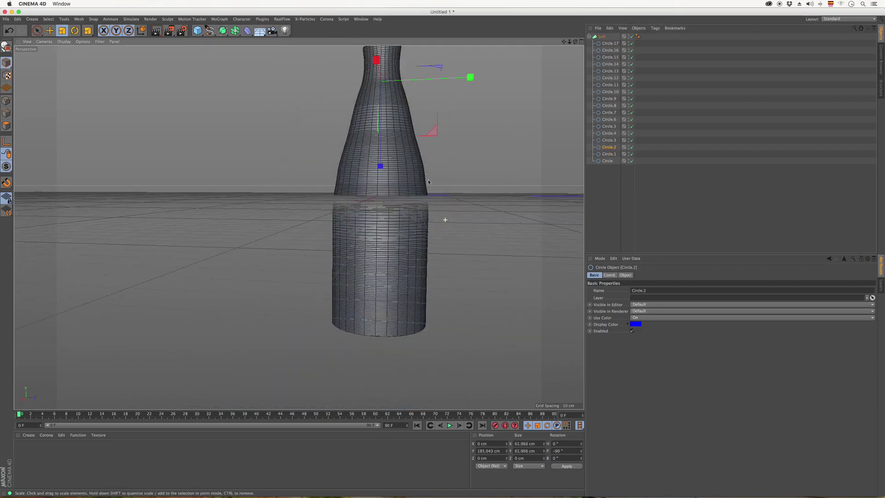
left_click(581, 41)
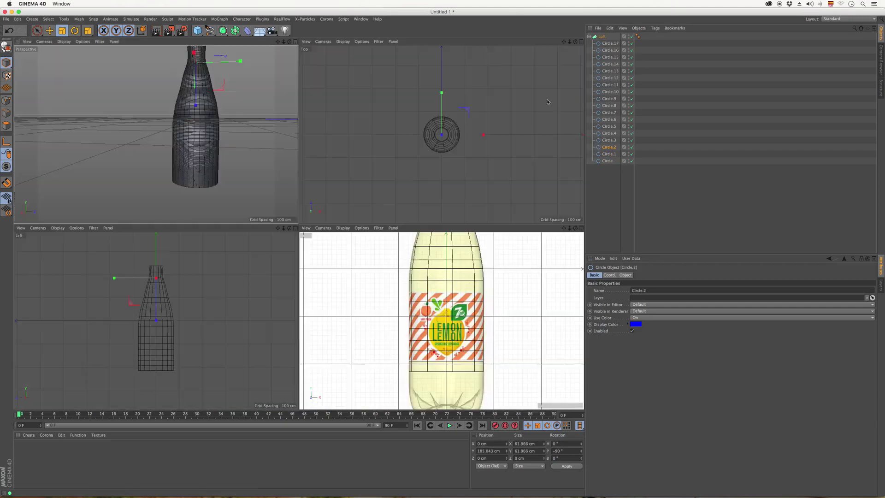
left_click(582, 228)
left_click_drag(562, 42, 563, 289)
left_click_drag(433, 134, 451, 122)
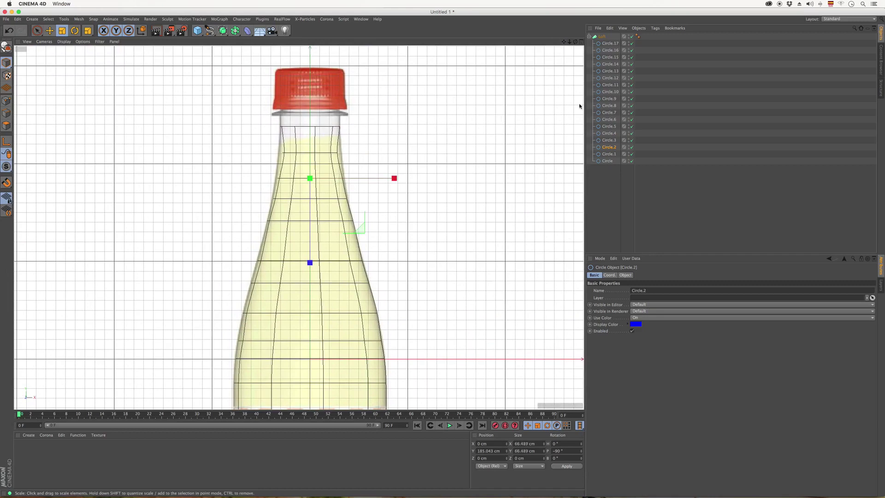
Step: Move the top circle up the neck and widen the Circle.18 copy to the lip under the cap
left_click(608, 161)
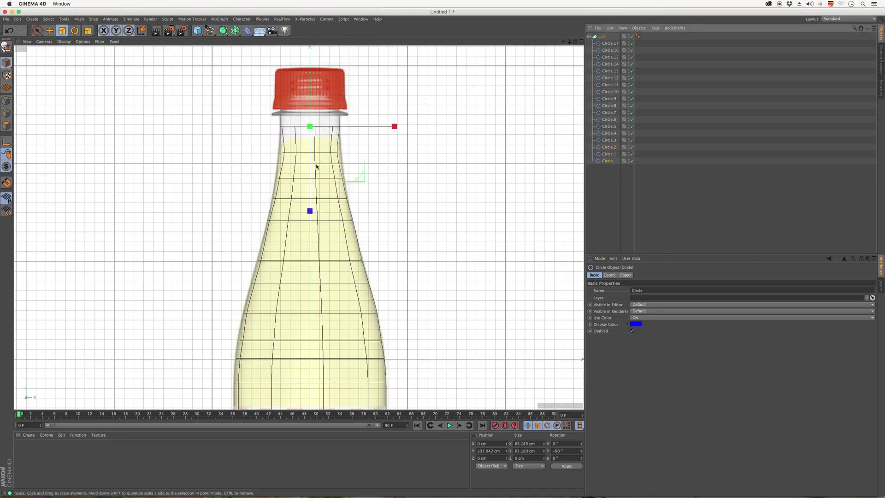
left_click(37, 30)
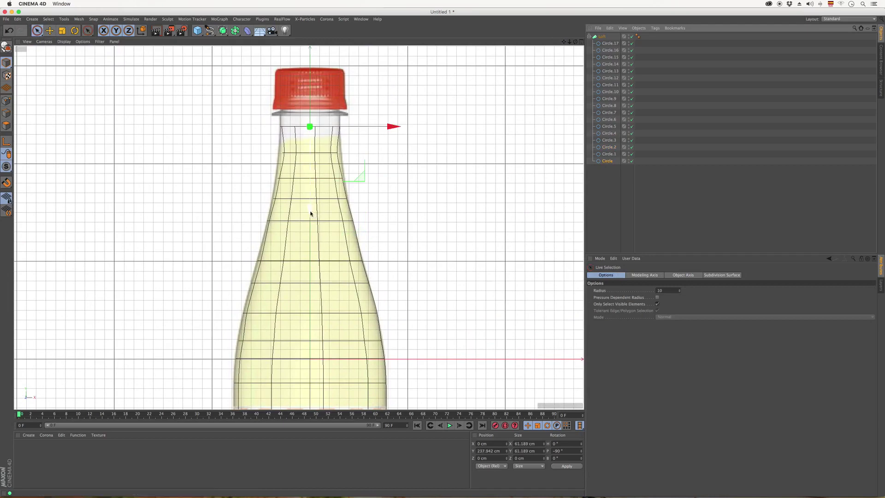
left_click_drag(311, 214, 310, 197)
key("t")
left_click_drag(380, 98, 402, 88)
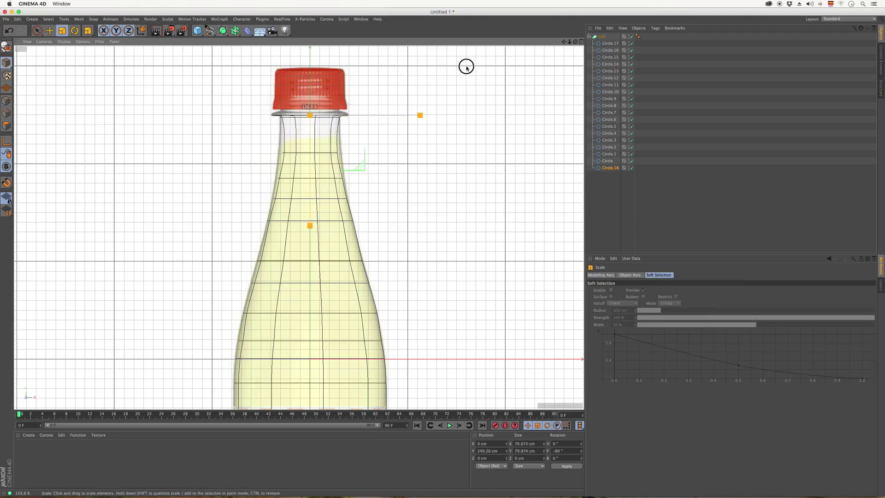
left_click_drag(470, 65, 470, 65)
left_click(35, 32)
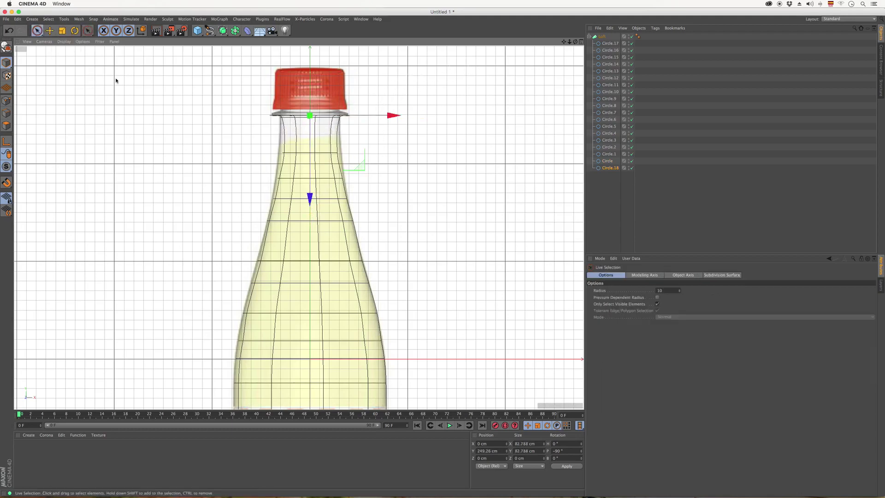
left_click_drag(310, 199, 309, 193)
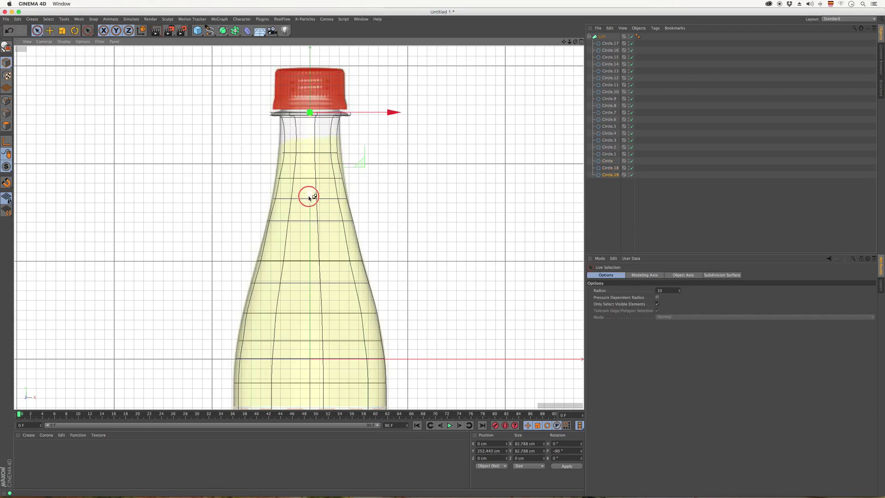
Step: Add a higher circle copy, shrink it to 62.091 cm and raise it under the cap to Y 289.379 cm
left_click_drag(308, 193, 312, 192, "ctrl")
key("t")
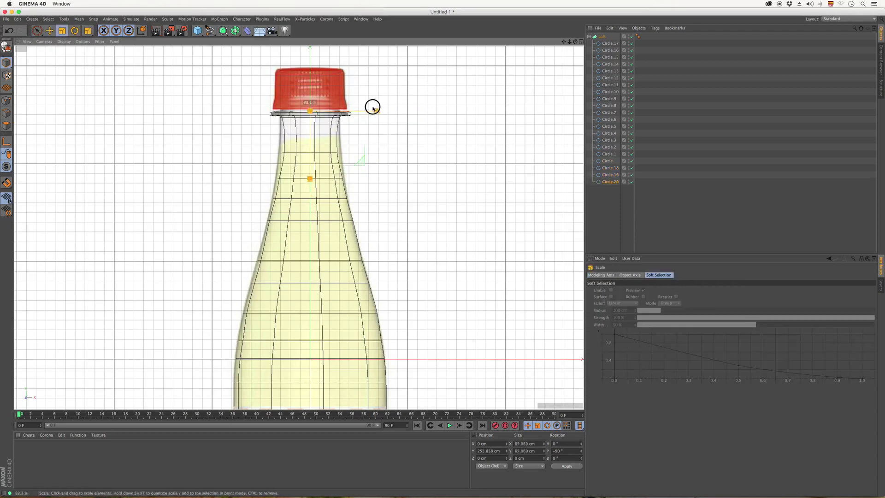
left_click_drag(372, 106, 364, 111)
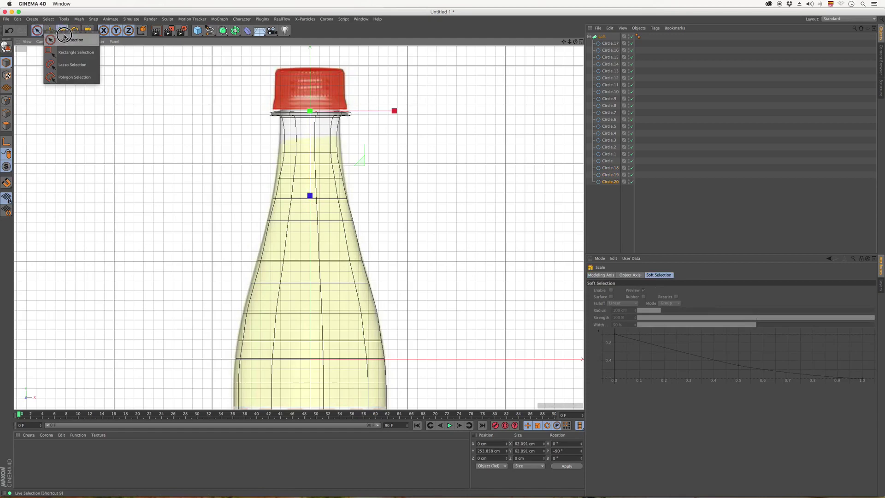
left_click_drag(38, 28, 64, 35)
left_click_drag(310, 195, 312, 158)
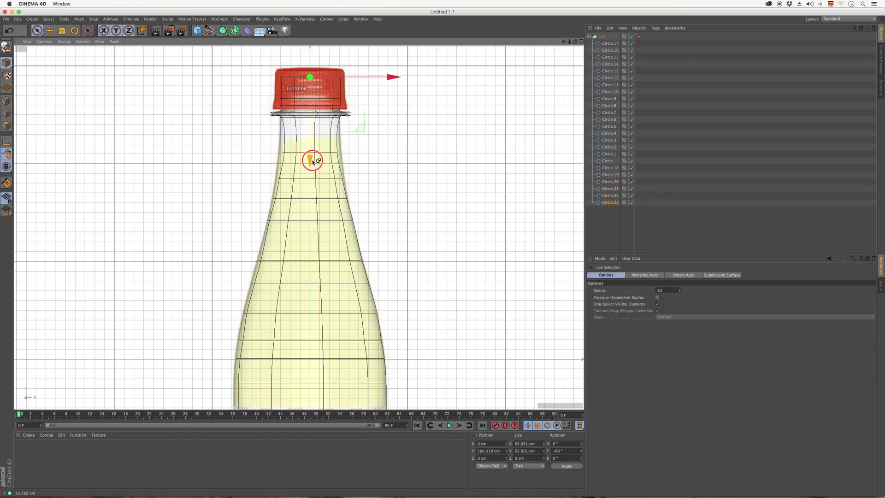
left_click(579, 43)
left_click(295, 43)
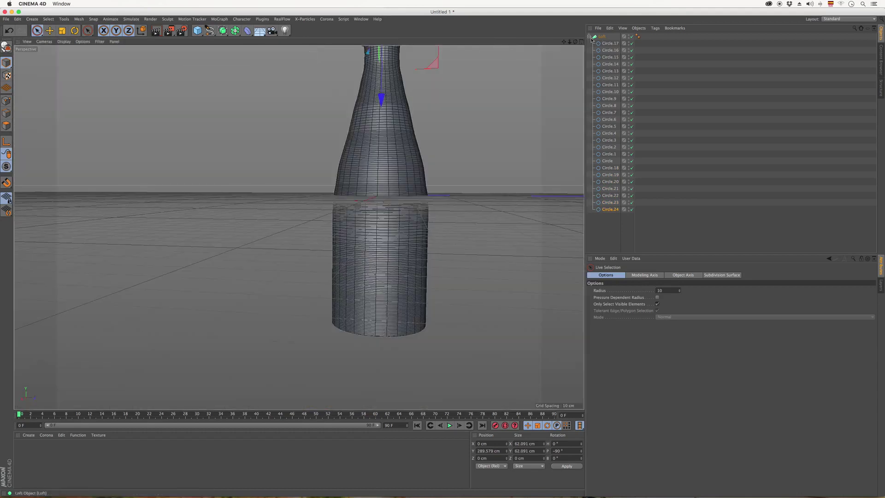
Step: Maximize the Front view, frame the whole reference bottle, and bring up the spline shapes palette
left_click_drag(569, 42, 570, 69)
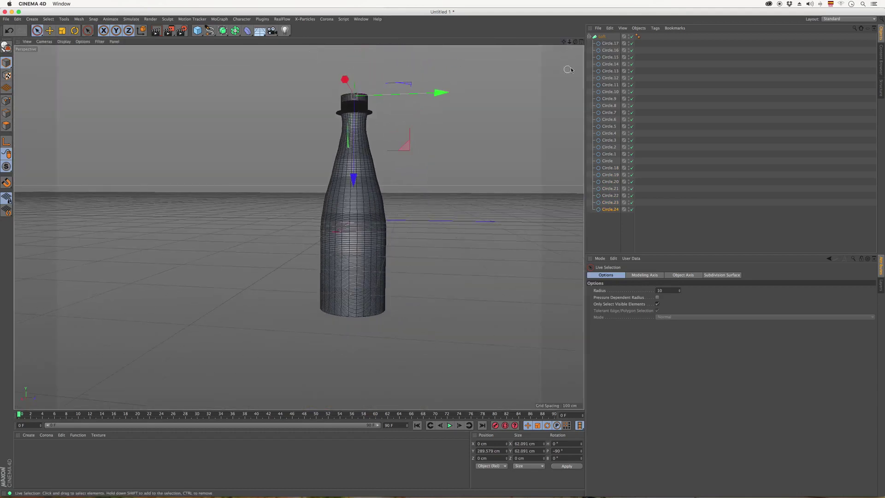
left_click(581, 42)
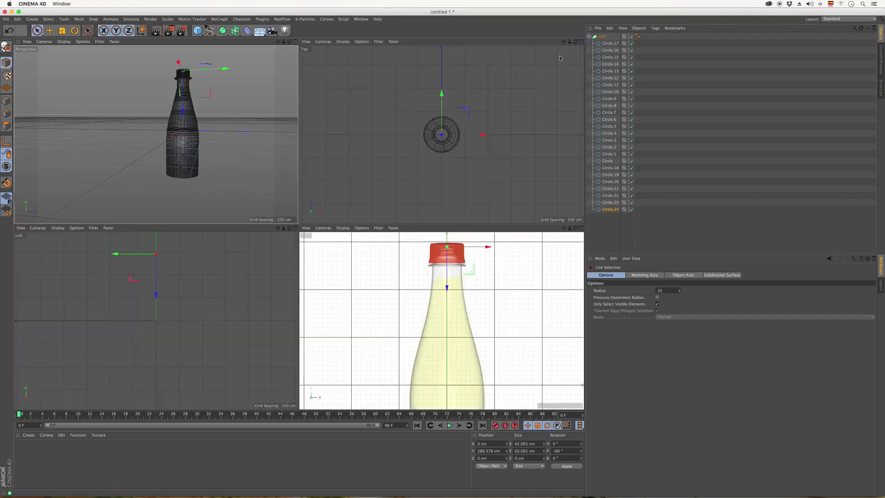
left_click(582, 227)
scroll(379, 148, "down", 5)
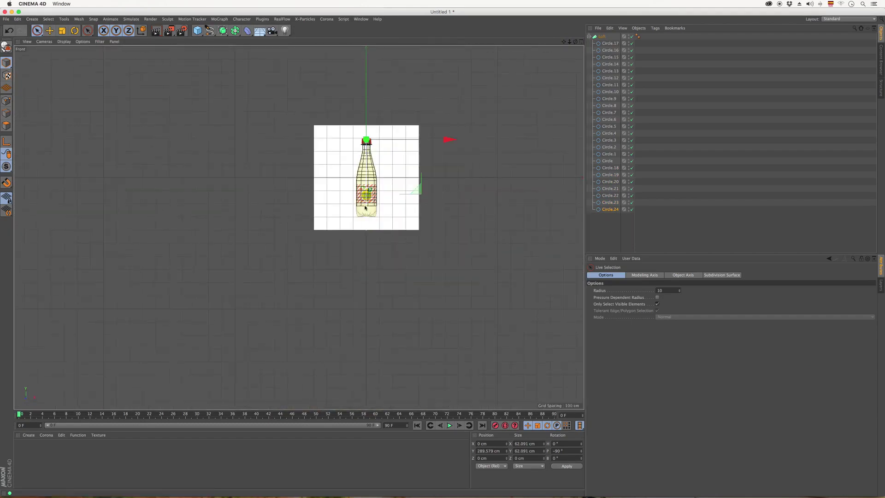
scroll(365, 208, "up", 5)
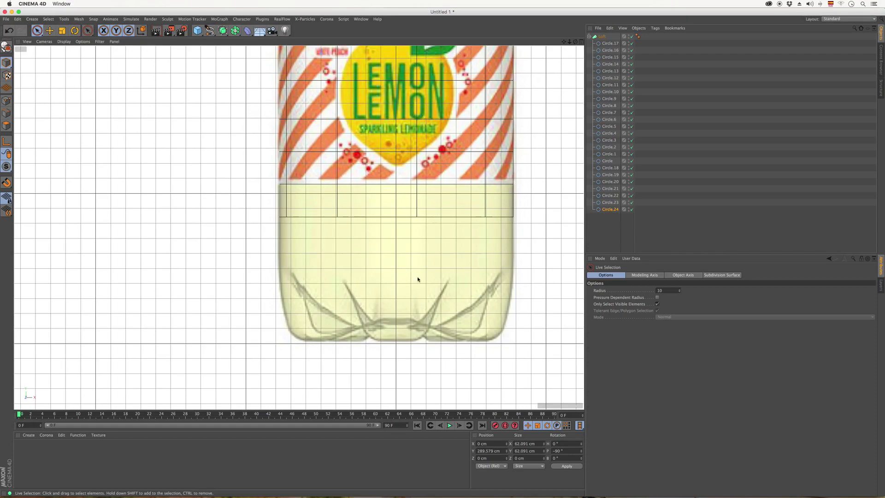
left_click_drag(569, 42, 551, 61)
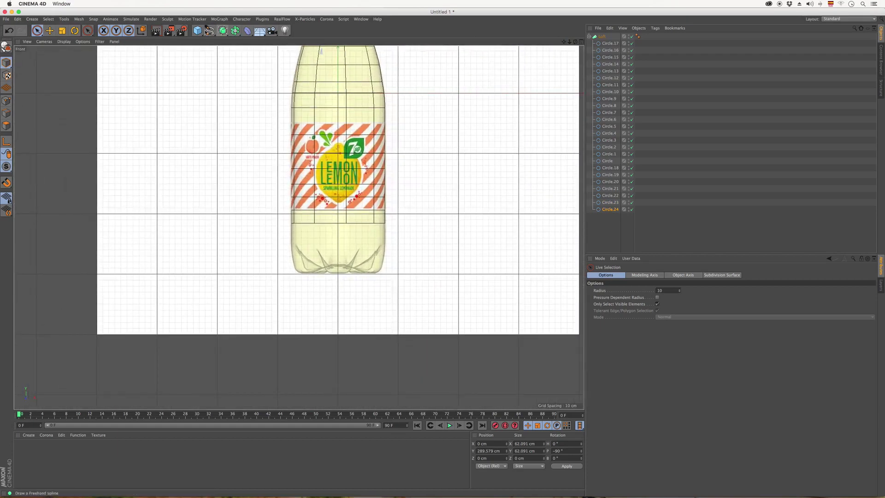
left_click(206, 32)
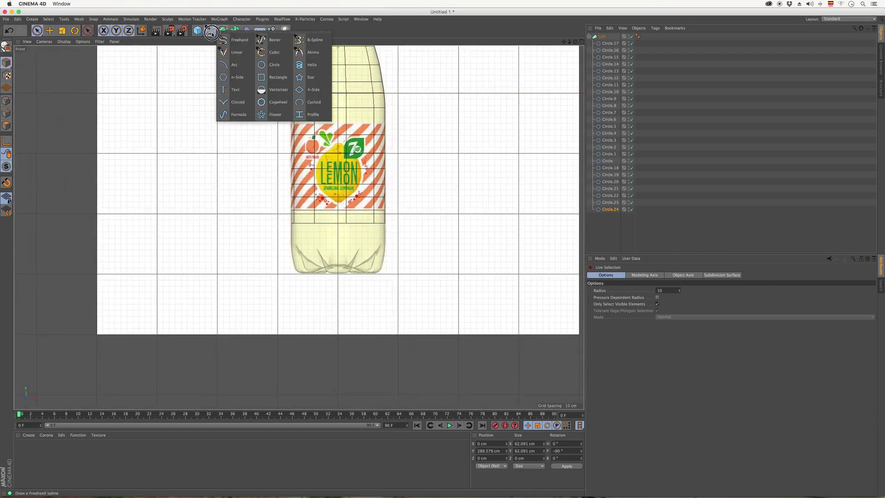
Step: Add a Flower spline inside the Loft and rotate it -90° to lie flat
left_click(272, 117)
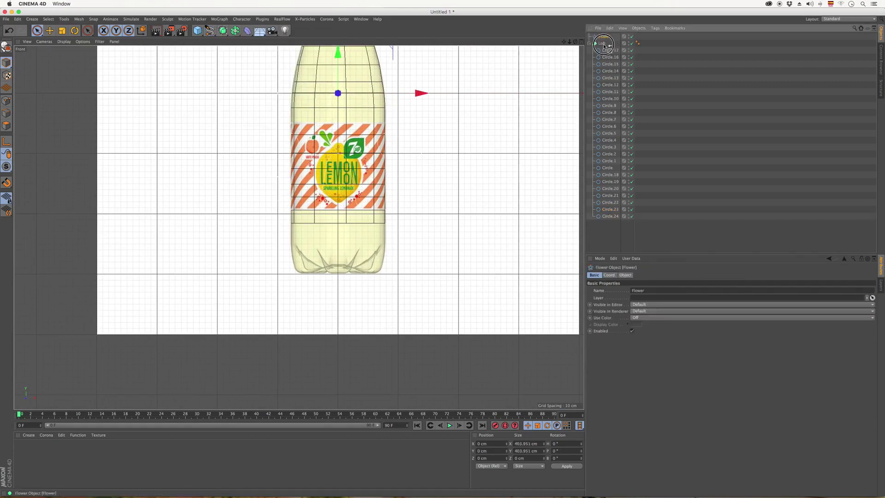
left_click_drag(604, 46, 601, 44)
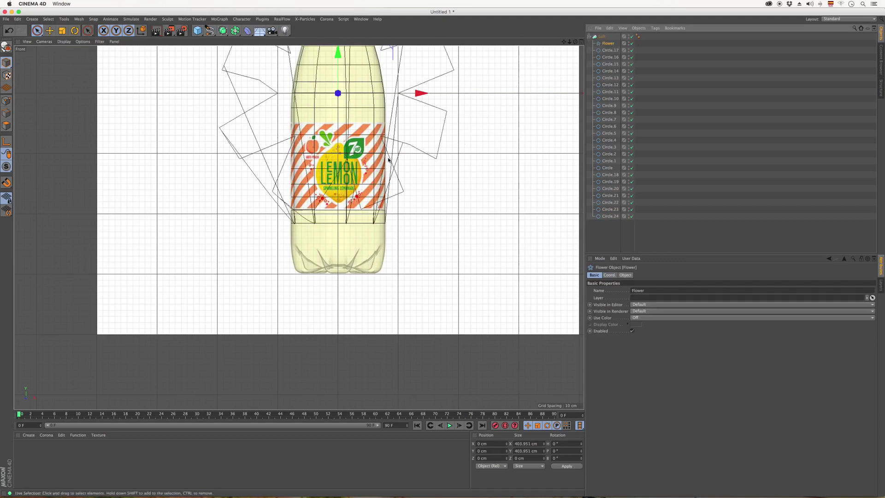
key("t")
key("r")
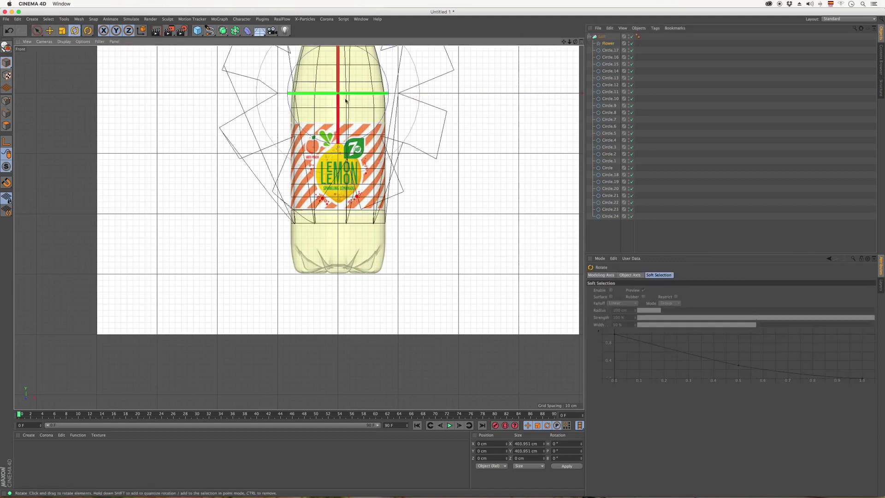
mouse_move(337, 81)
left_mouse_down()
mouse_move(337, 96)
mouse_move(336, 33)
left_mouse_up()
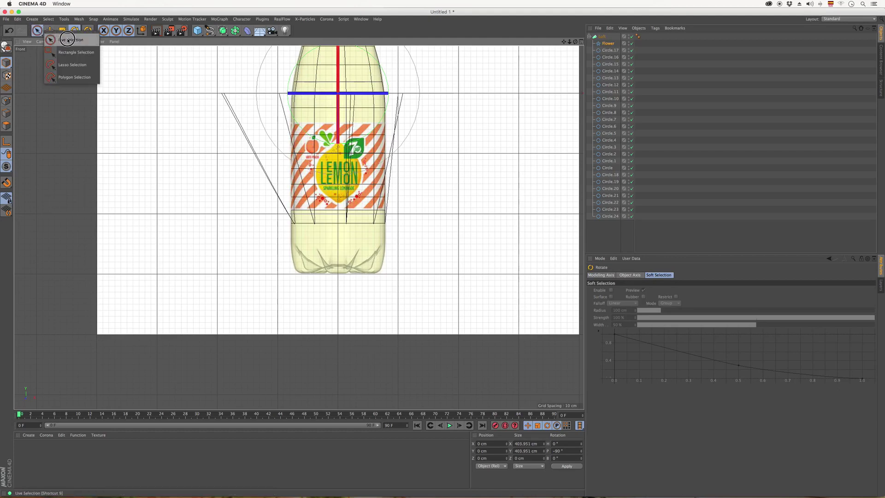
Step: Lower the Flower to Y -286.12 cm and shrink it to 196.724 cm wide at the base
left_click(39, 31)
left_click_drag(338, 197, 338, 369)
key("t")
left_click_drag(441, 241, 362, 292)
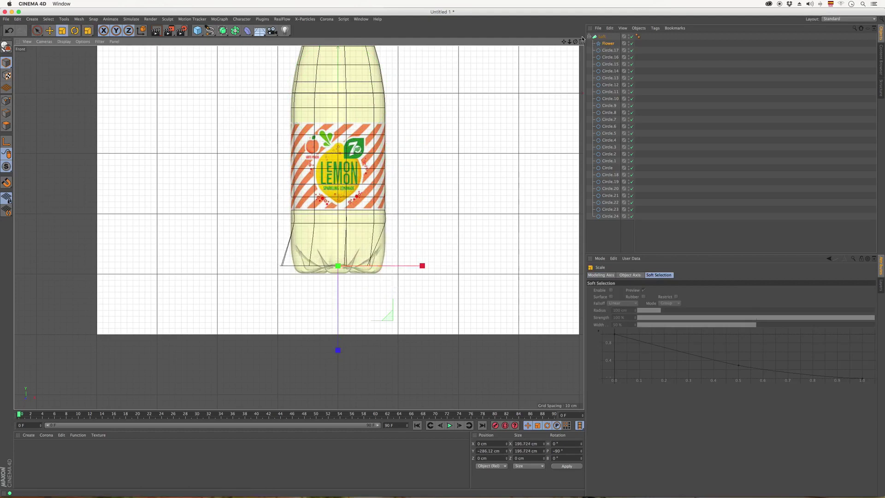
middle_click(543, 55)
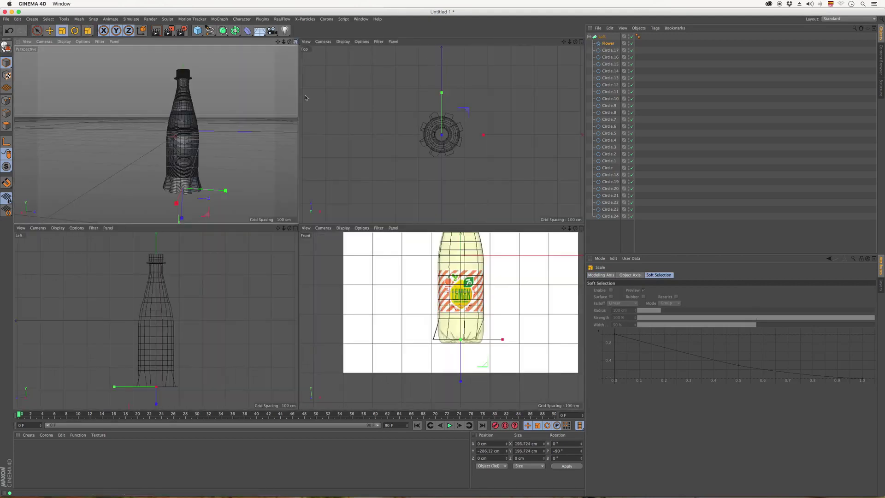
Step: Select the Flower object and maximize the Perspective view around it
left_click(295, 42)
scroll(356, 357, "up", 3)
scroll(357, 362, "up", 3)
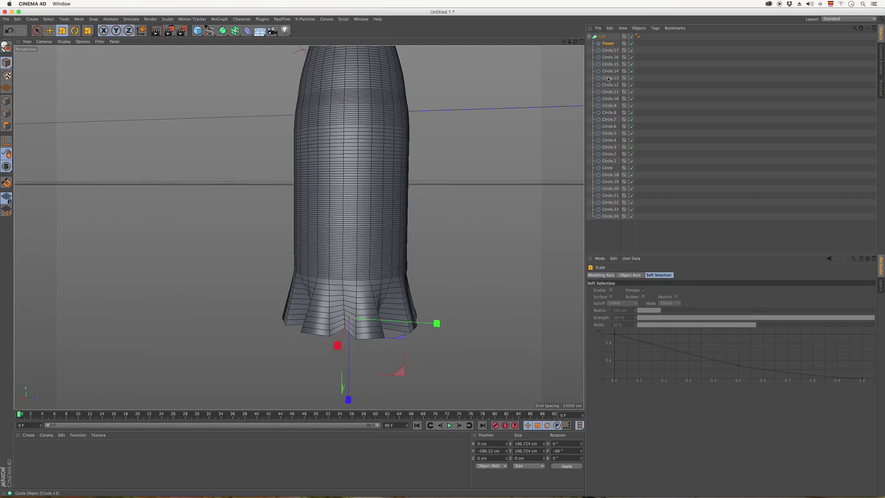
left_click(610, 45)
middle_click(470, 350)
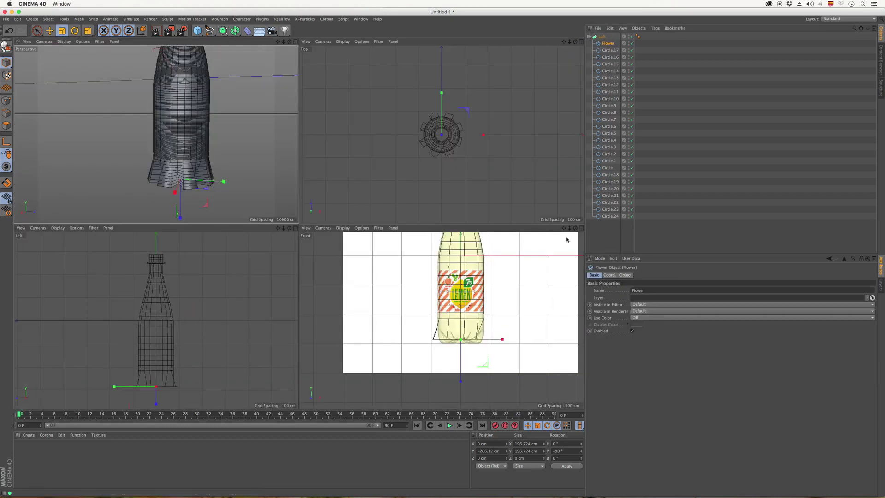
scroll(470, 351, "up", 2)
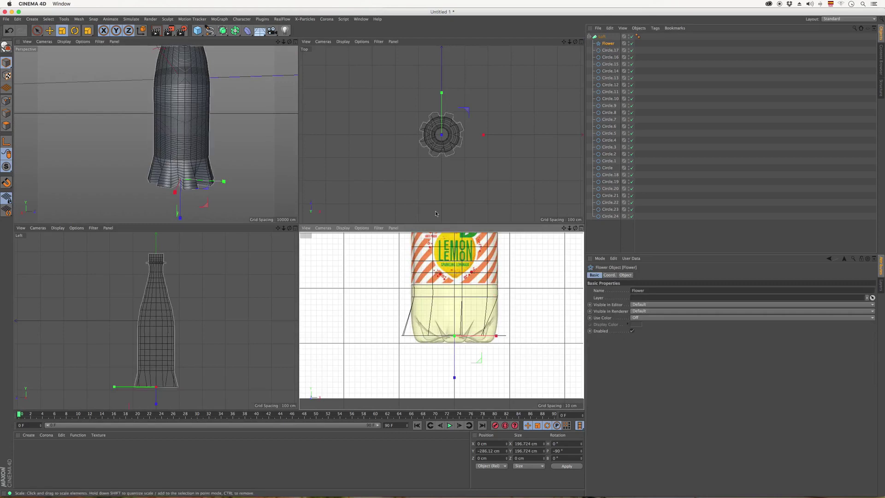
middle_click(185, 115)
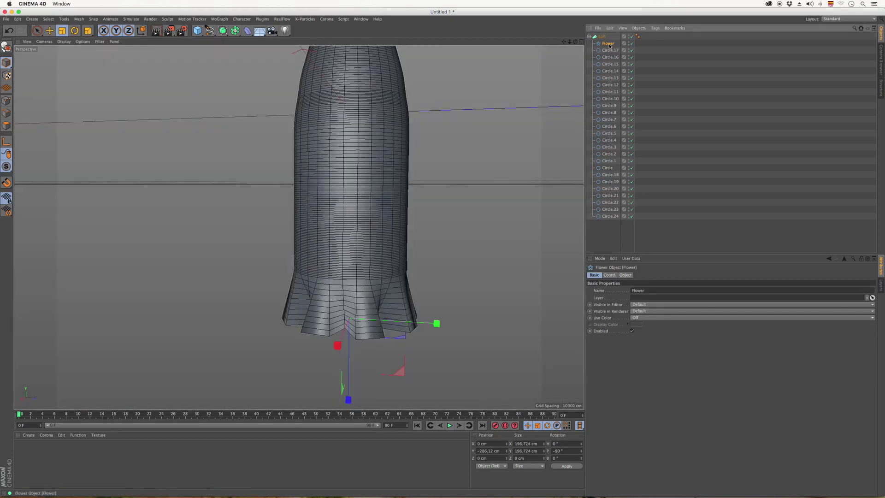
Step: Set the Flower to 6 petals, shrink it to about 177 cm and raise it to Y -273.891 cm
left_click(625, 275)
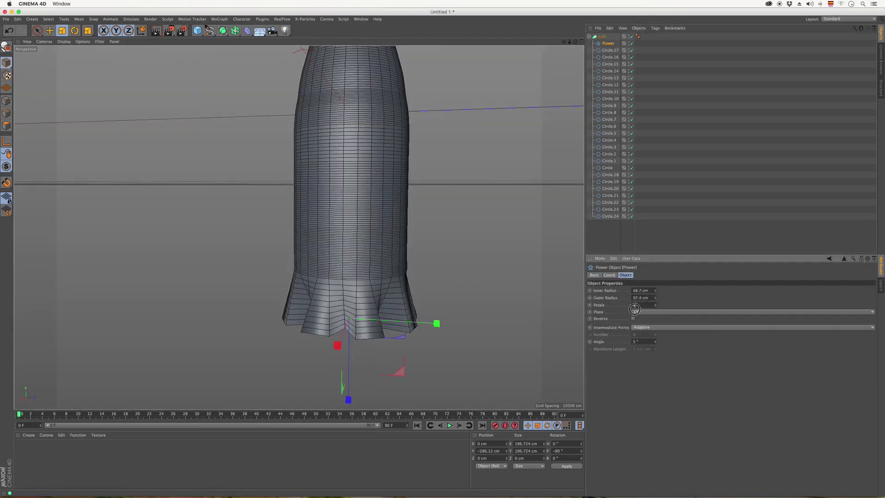
left_click_drag(635, 309, 547, 275)
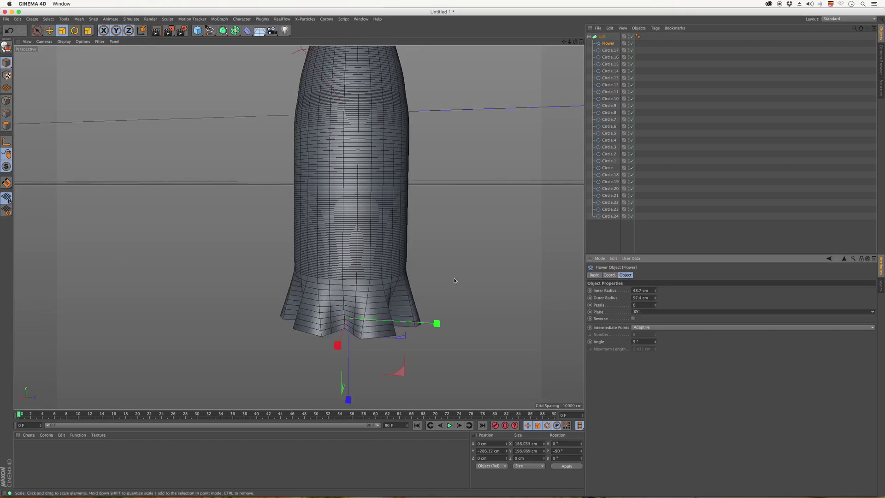
mouse_move(483, 273)
left_mouse_down()
mouse_move(461, 294)
mouse_move(473, 281)
left_mouse_up()
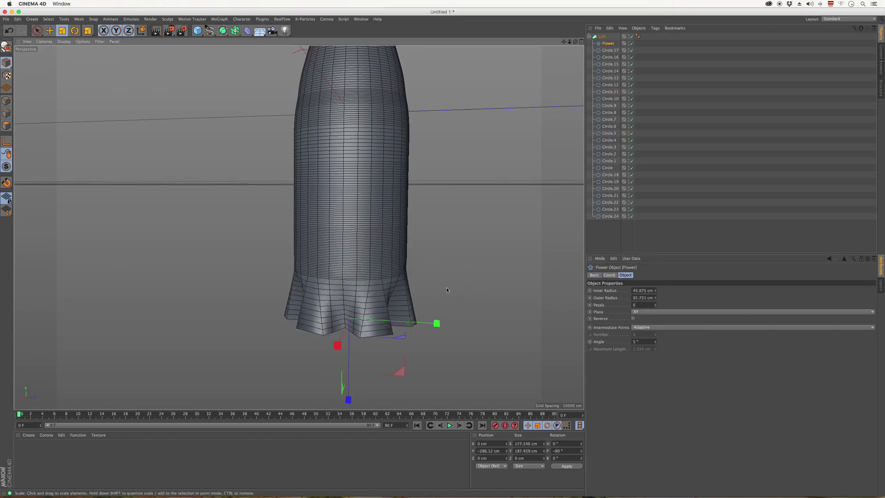
left_click(37, 30)
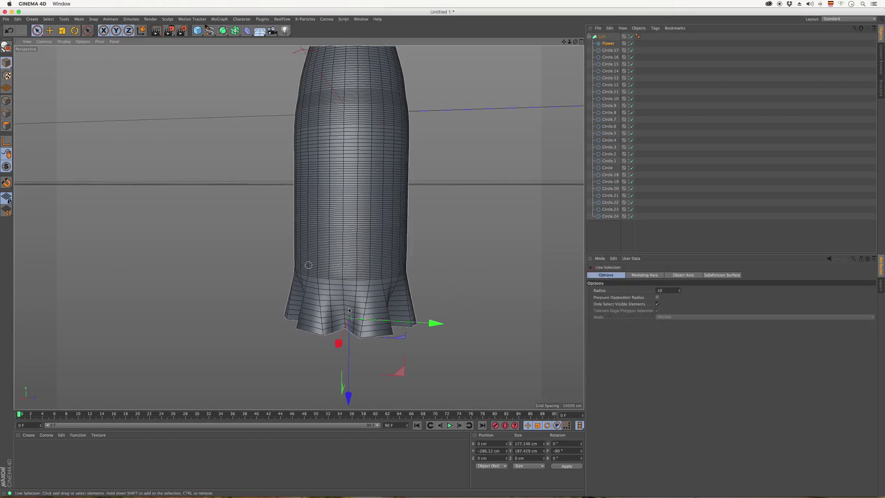
mouse_move(349, 397)
left_mouse_down()
mouse_move(349, 387)
mouse_move(354, 399)
left_mouse_up()
Step: Restore the Flower.1 duplicate, move it below the base and shrink it to close the bottom
key("ctrl+z")
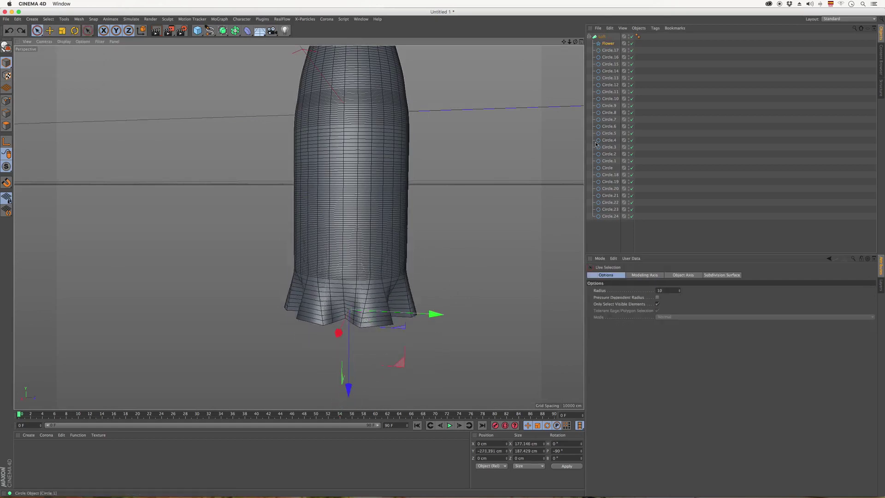
key("ctrl+y")
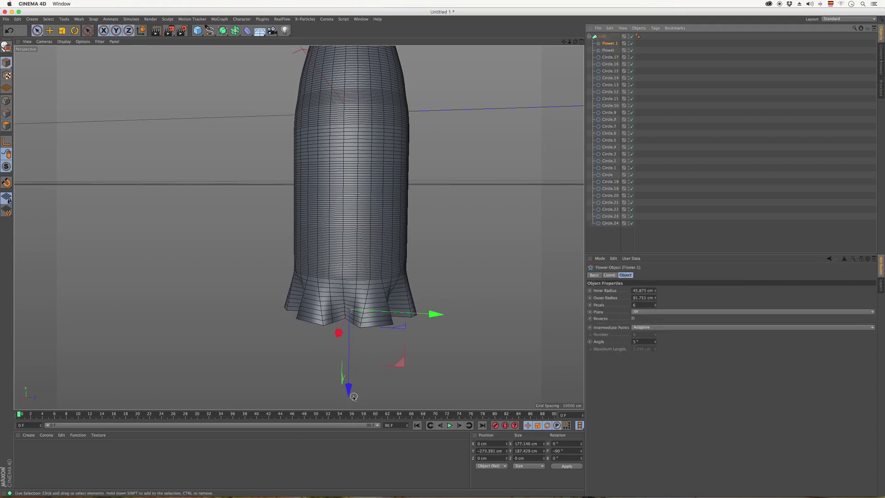
left_click_drag(354, 396, 354, 409)
key("t")
left_click_drag(421, 325, 291, 360)
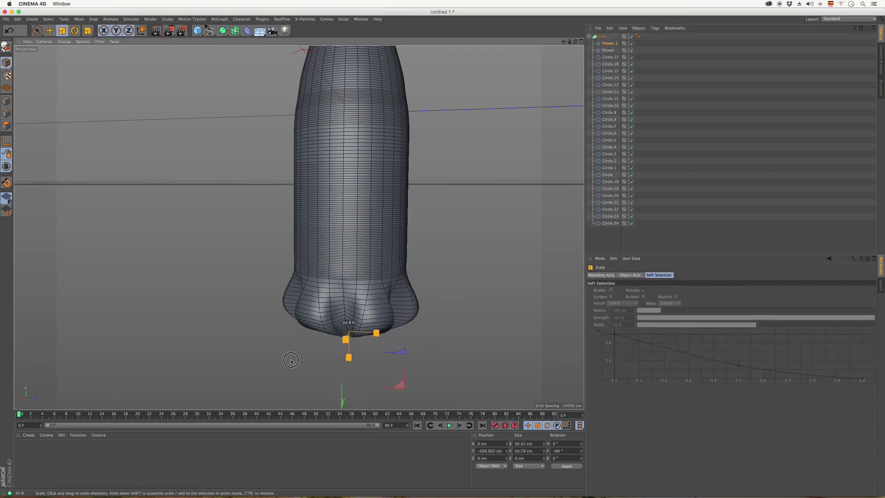
left_click_drag(291, 360, 259, 358)
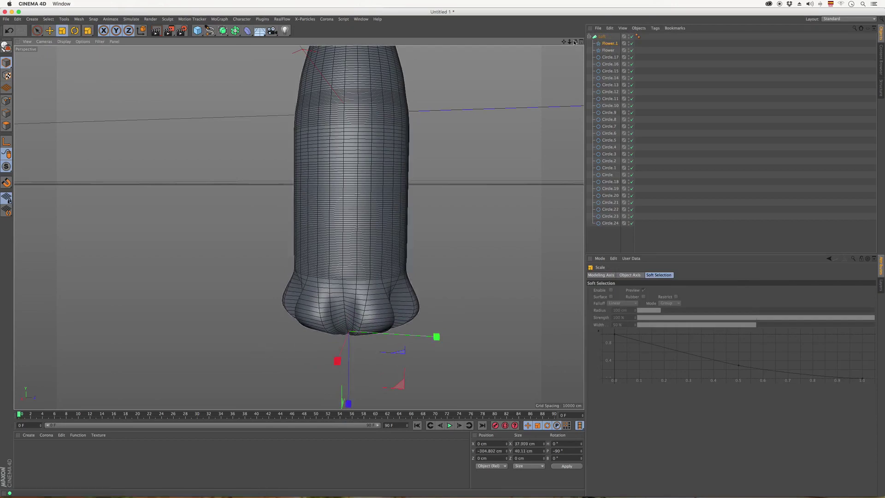
Step: Nudge Flower.1 down to Y -296.225 cm at about 37.283 cm wide
mouse_move(575, 42)
left_mouse_down()
mouse_move(580, 35)
mouse_move(530, 64)
left_mouse_up()
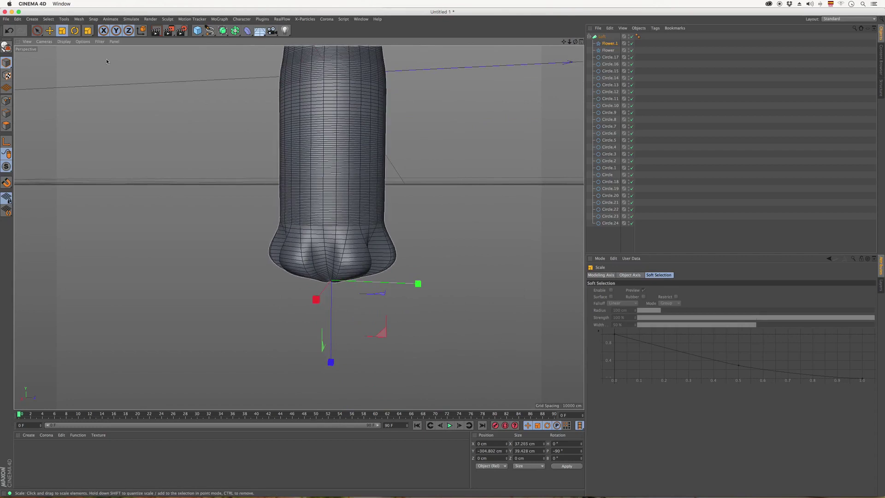
left_click_drag(37, 30, 65, 41)
mouse_move(330, 362)
left_mouse_down()
mouse_move(331, 372)
mouse_move(325, 358)
left_mouse_up()
scroll(362, 309, "down", 5)
scroll(359, 302, "down", 5)
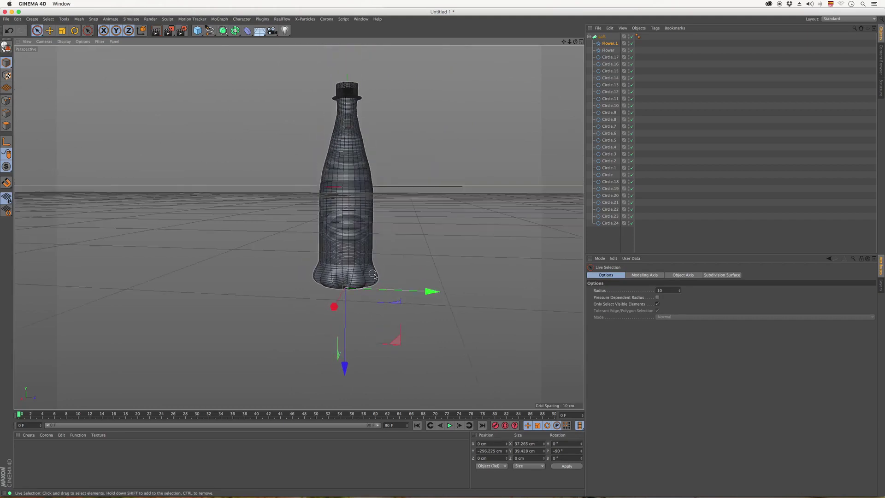
Step: Scale the upper Flower base to 76.2%, about 136.737 cm wide, and zoom in on it
key("e")
key("t")
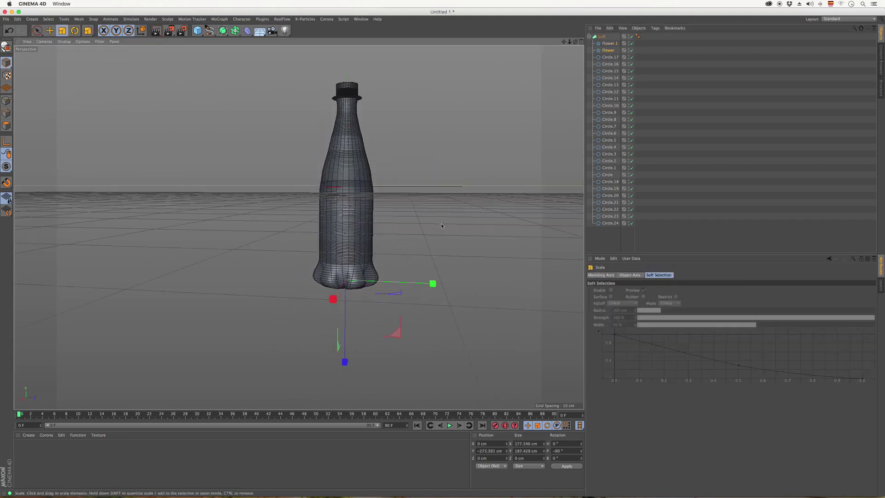
left_click_drag(441, 226, 405, 243)
scroll(383, 208, "up", 2)
scroll(369, 185, "up", 3)
scroll(362, 165, "up", 3)
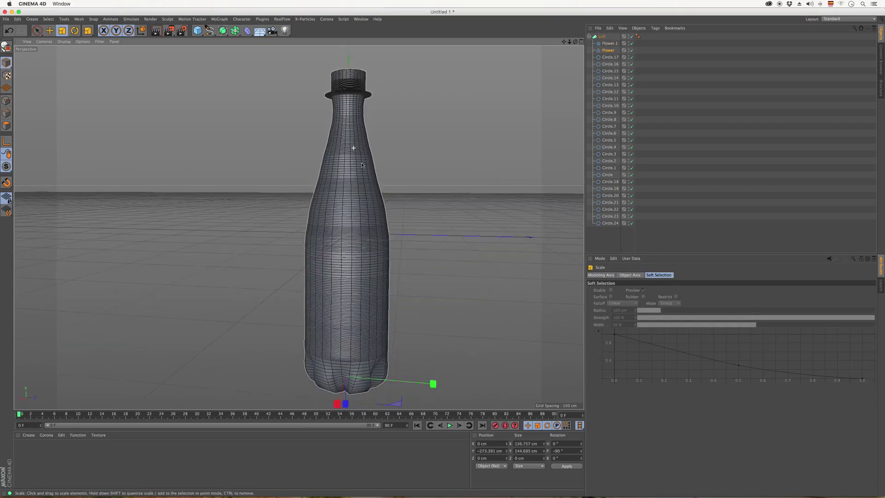
scroll(356, 191, "down", 3)
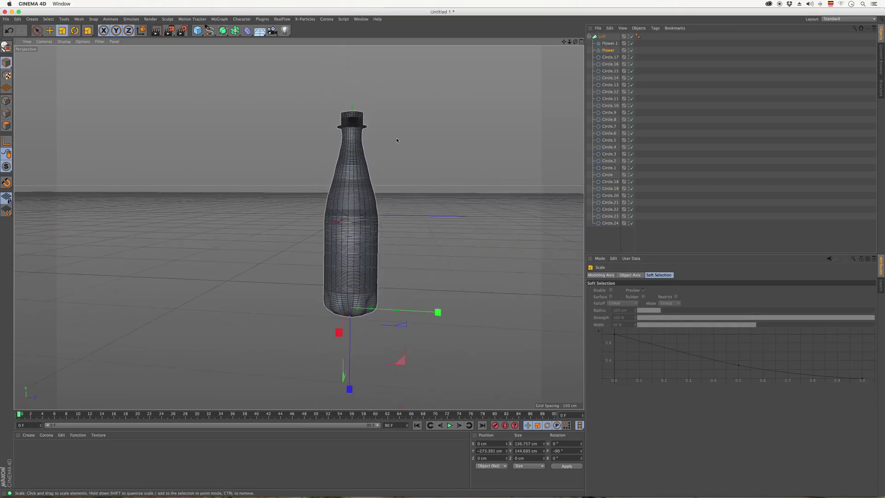